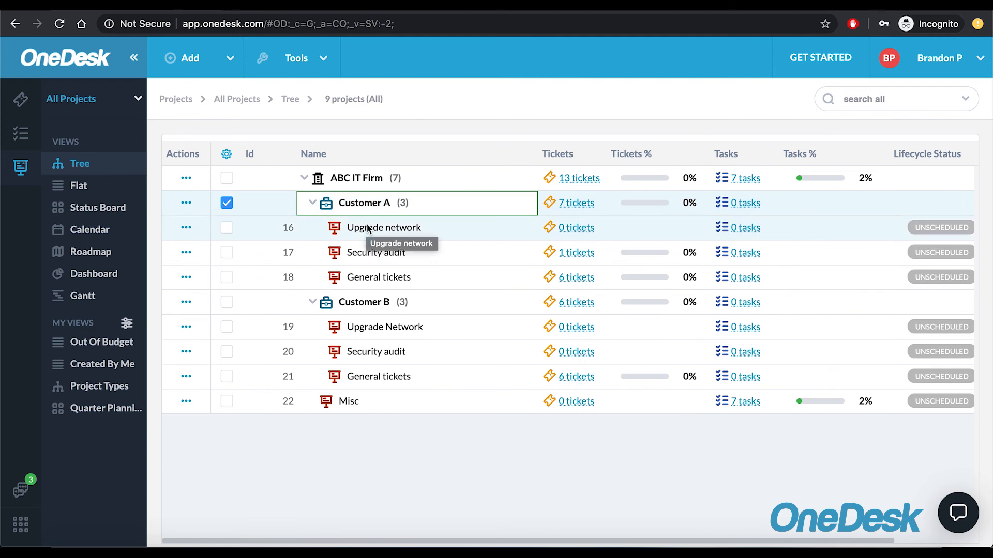
# - Examine the projects under the Customer A and Customer B portfolios, and switch to the tickets tree
pyautogui.click(368, 229)
pyautogui.click(343, 207)
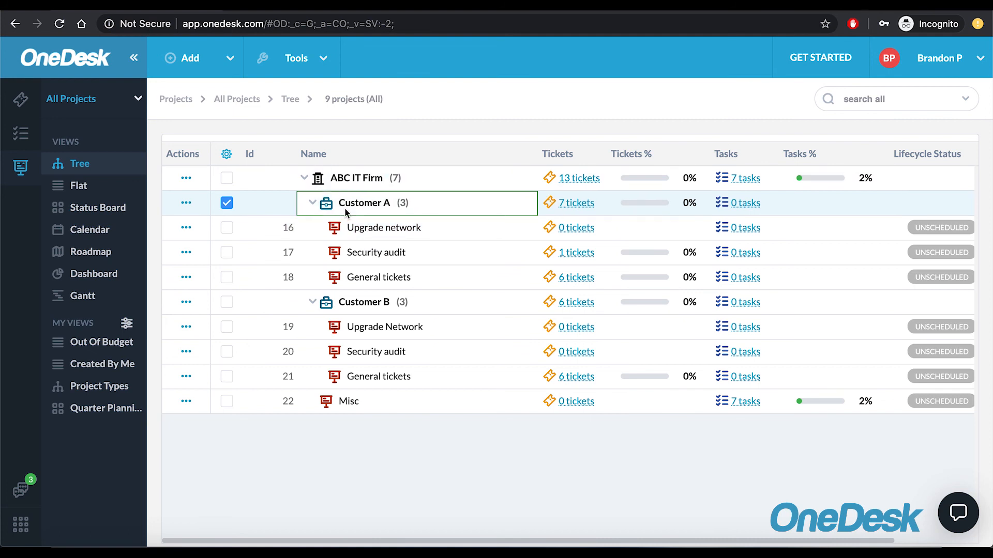
pyautogui.click(387, 230)
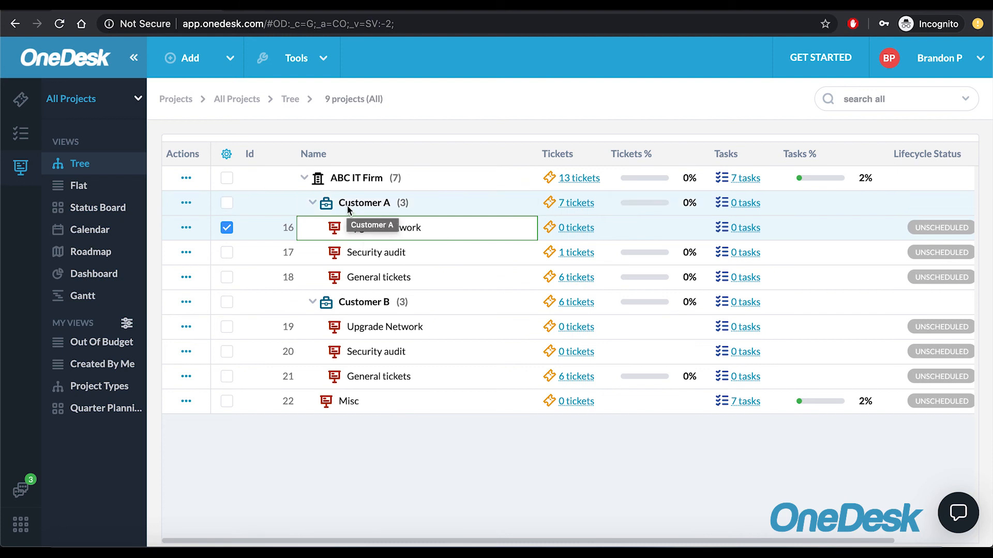
pyautogui.click(361, 206)
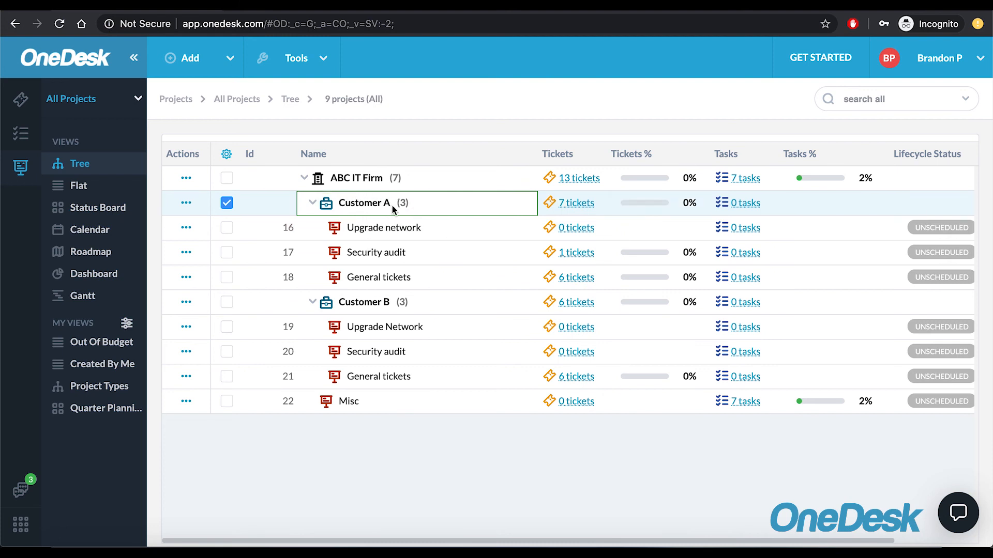
pyautogui.click(370, 227)
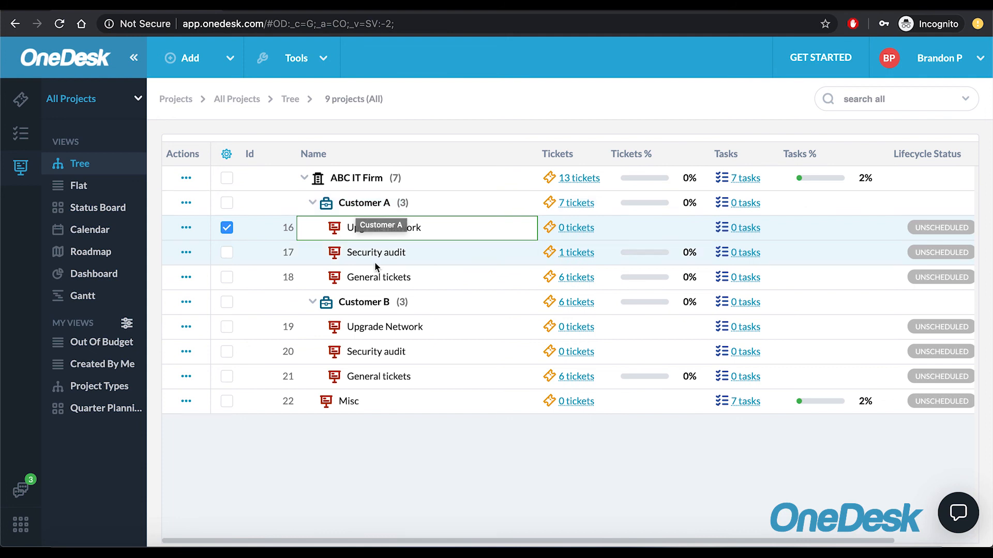
pyautogui.click(314, 303)
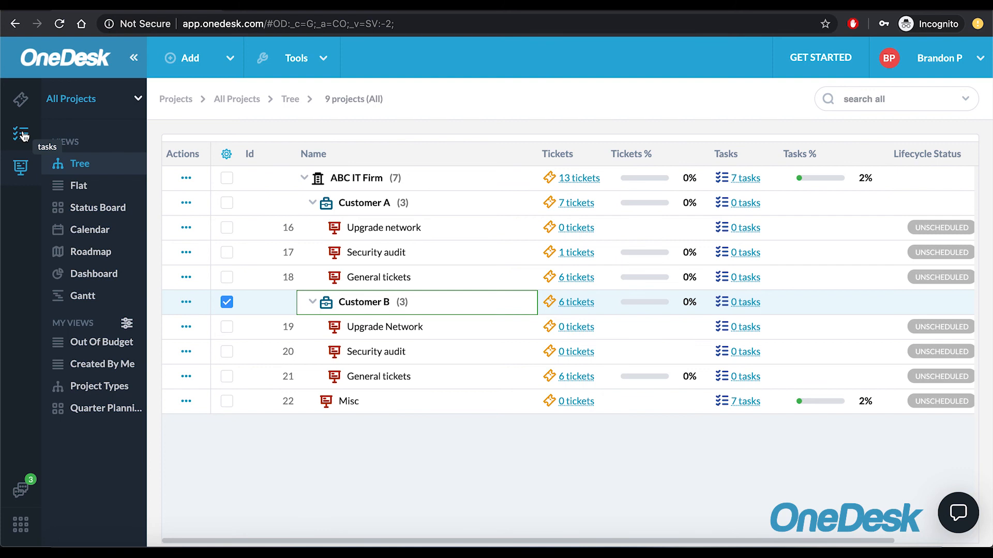
pyautogui.click(22, 104)
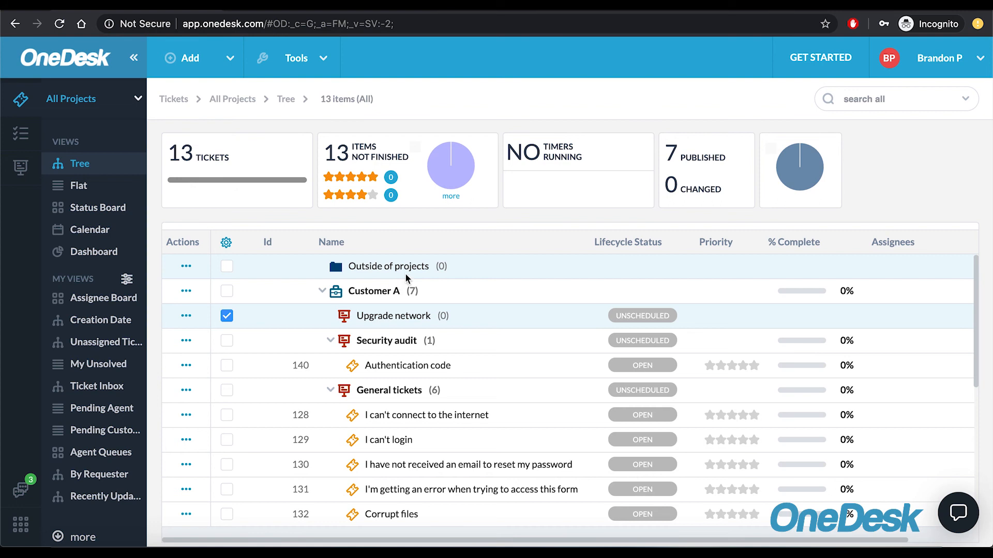
# - Read the Email channel page in the Explore OneDesk section of the Get Started guide, and close the guide
pyautogui.click(805, 50)
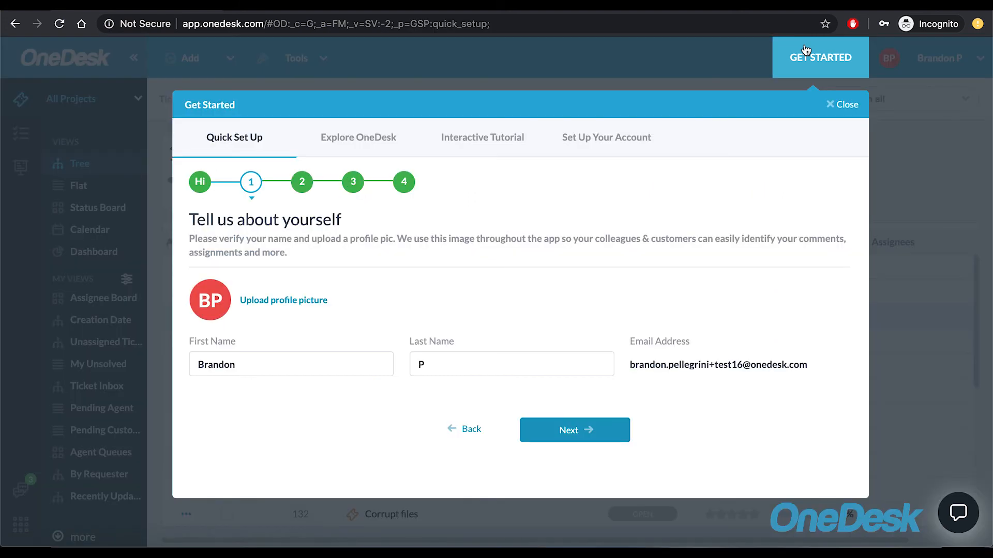
pyautogui.click(383, 145)
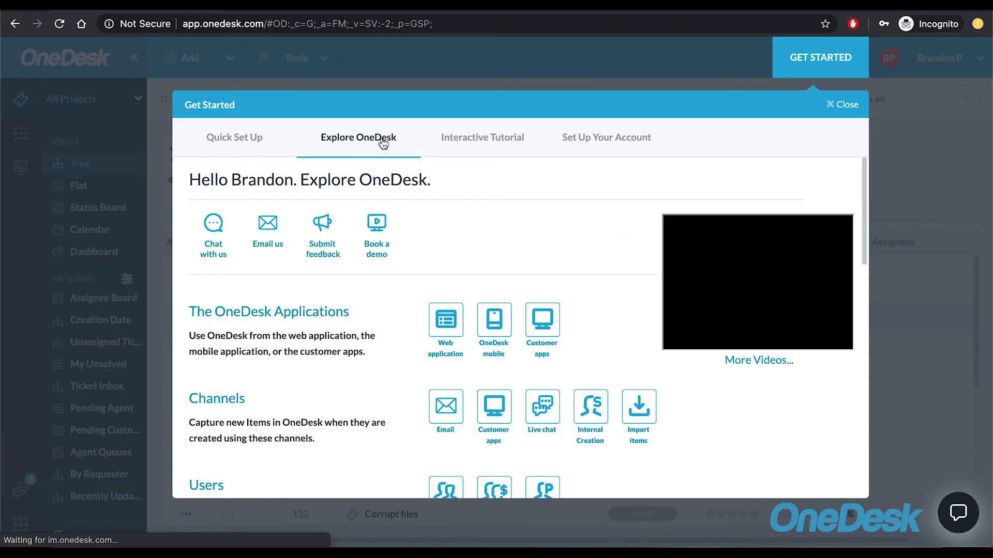
pyautogui.click(445, 408)
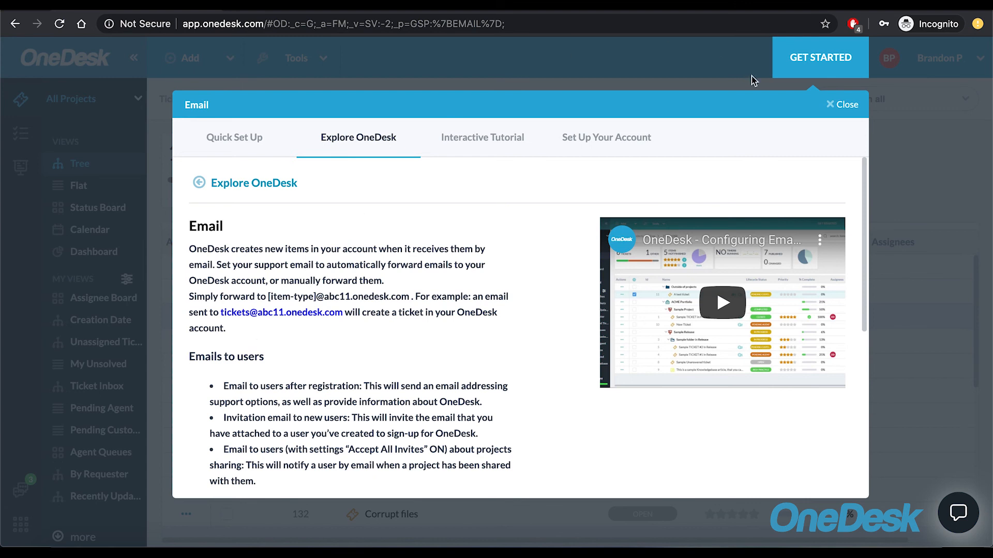
pyautogui.click(846, 107)
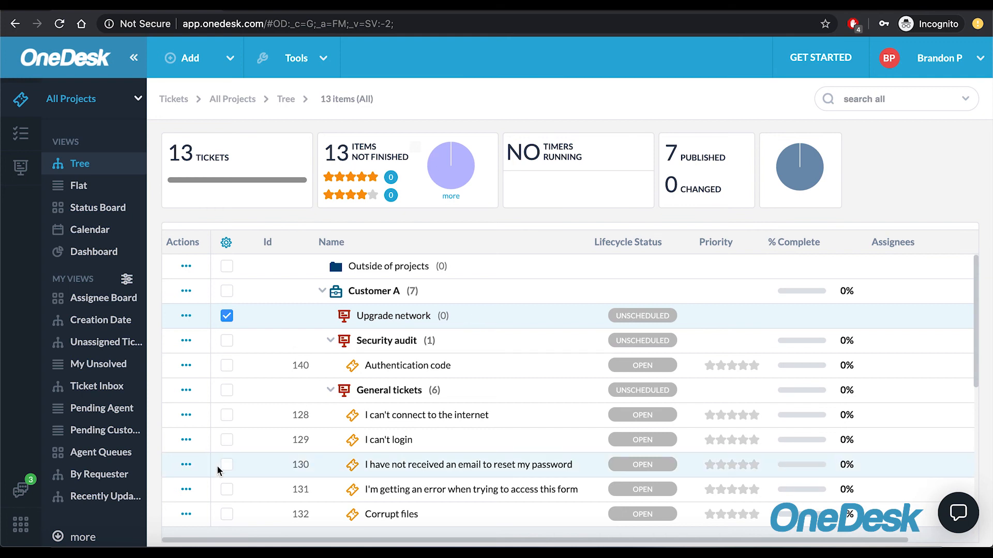
# - Open the Customer Portal administration settings with a portal preview, and review the features and properties shown to customers
pyautogui.click(14, 526)
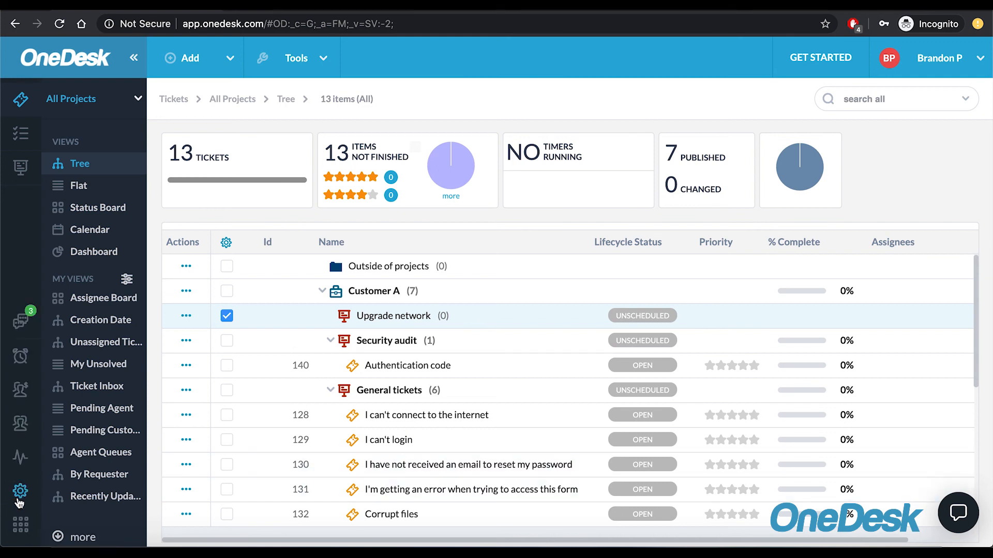
pyautogui.click(19, 493)
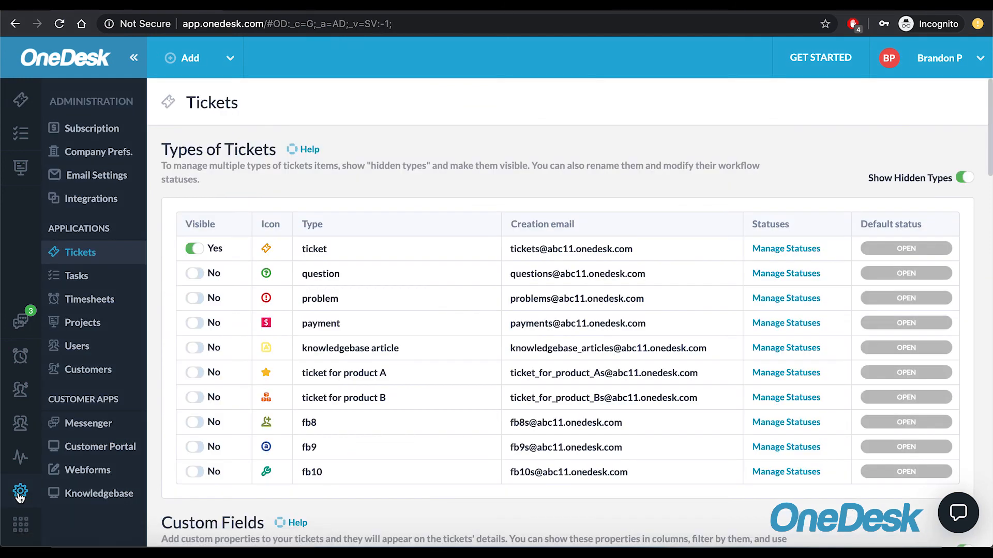
pyautogui.click(110, 447)
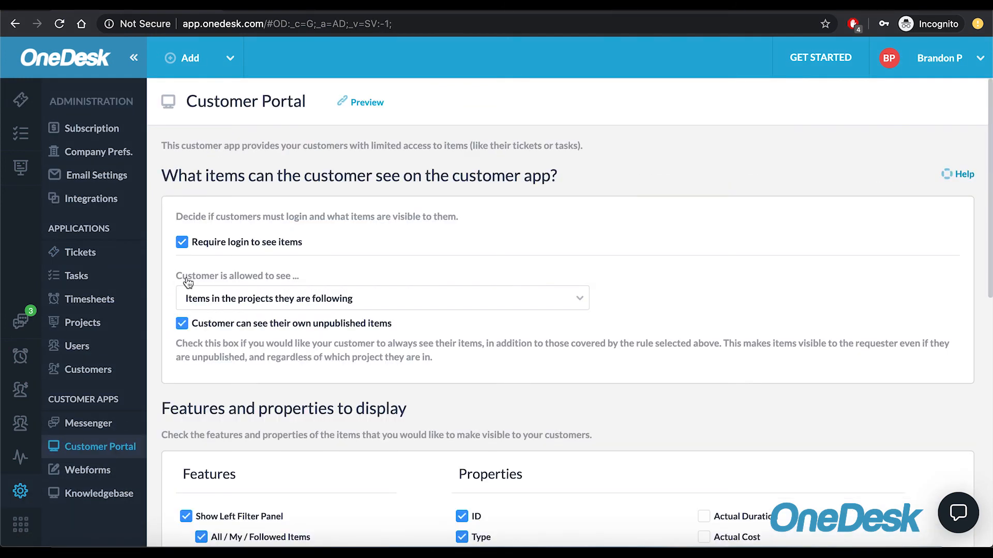
pyautogui.click(368, 102)
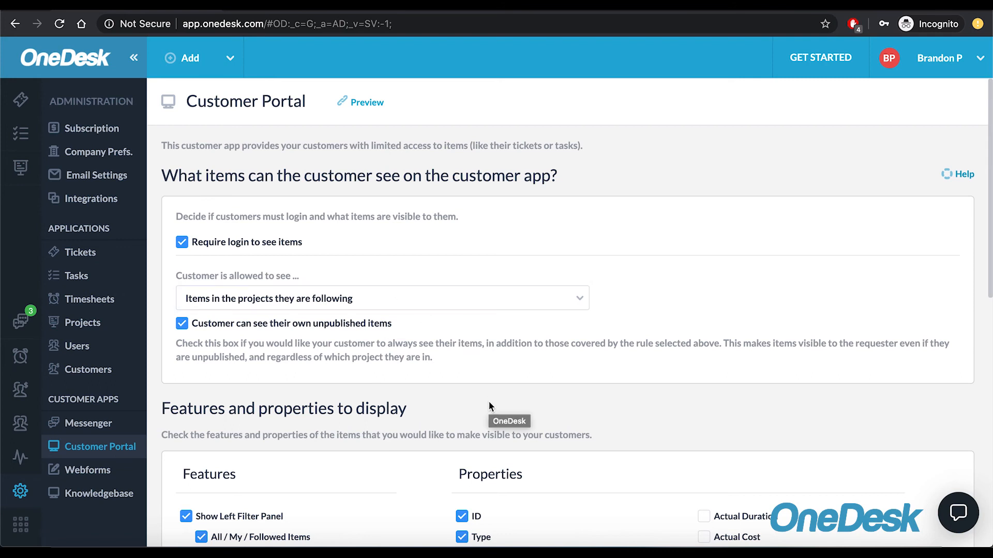
pyautogui.scroll(-7, 488, 402)
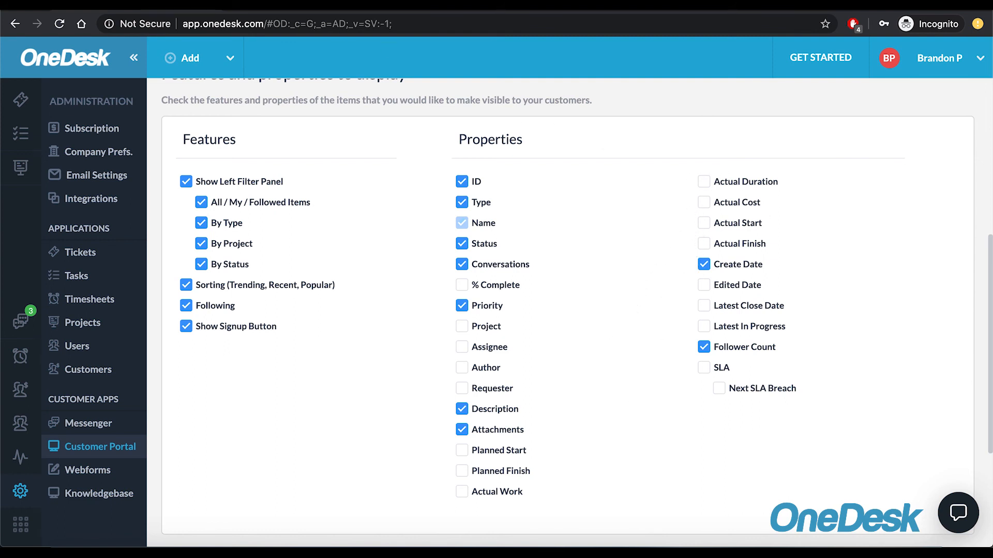
# - In the customer portal preview, filter the items by the first General Tickets project and open the new ticket form
pyautogui.click(289, 6)
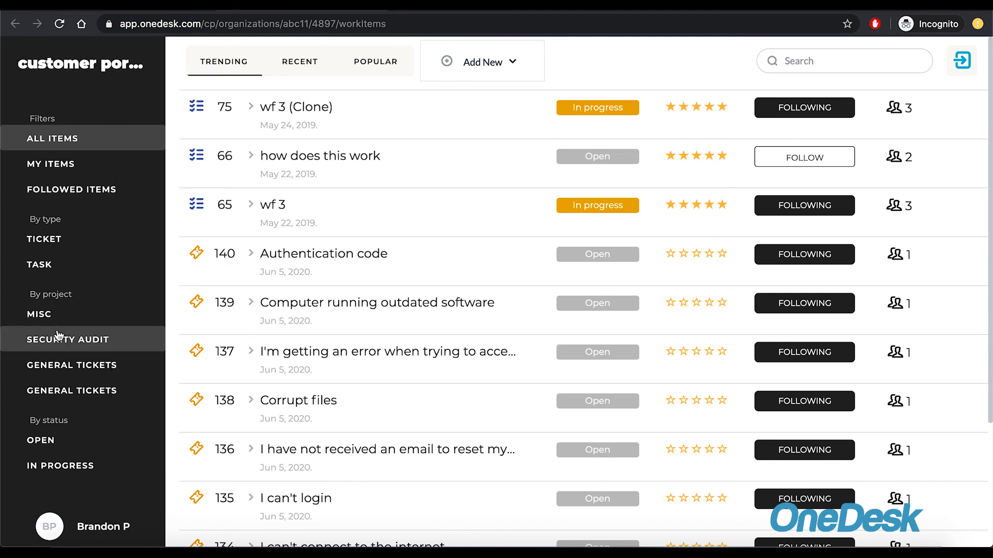
pyautogui.click(78, 373)
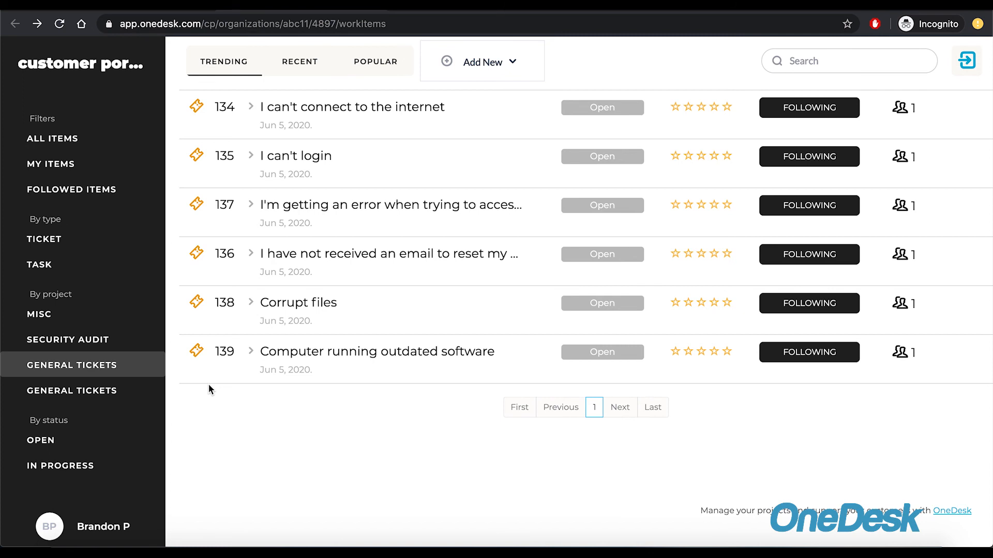
pyautogui.click(480, 63)
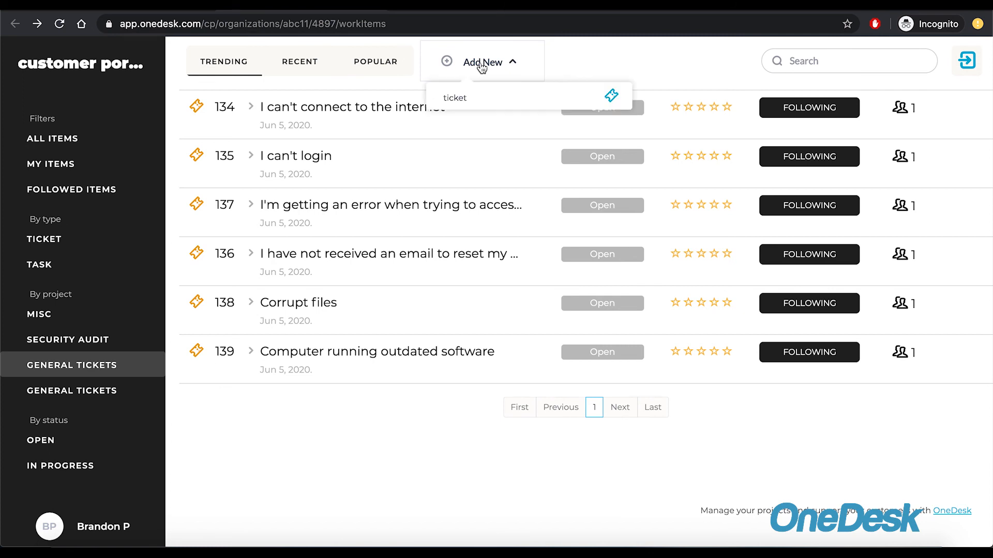
pyautogui.click(460, 105)
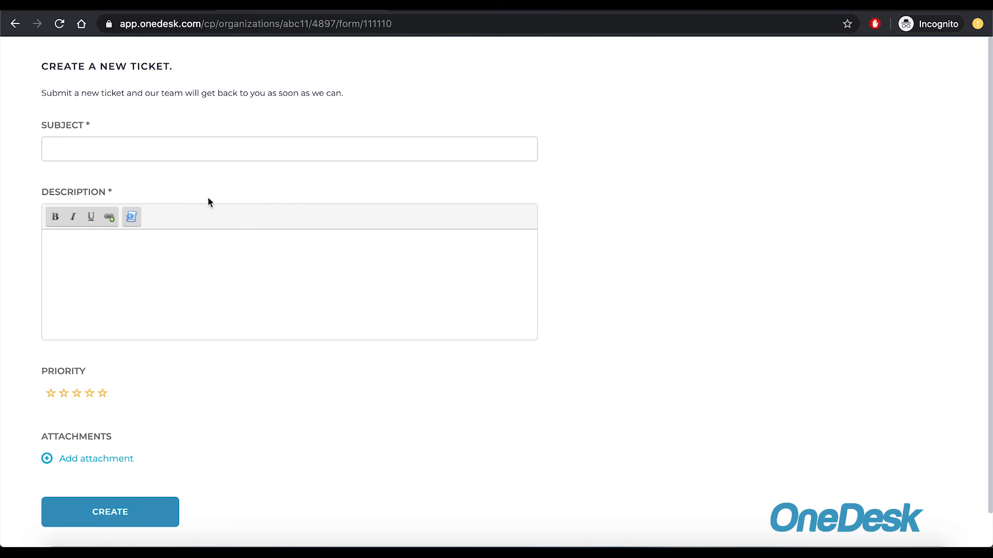
# - Return to the administration area, open the Webforms settings and expand the Ticket Webform
pyautogui.click(96, 10)
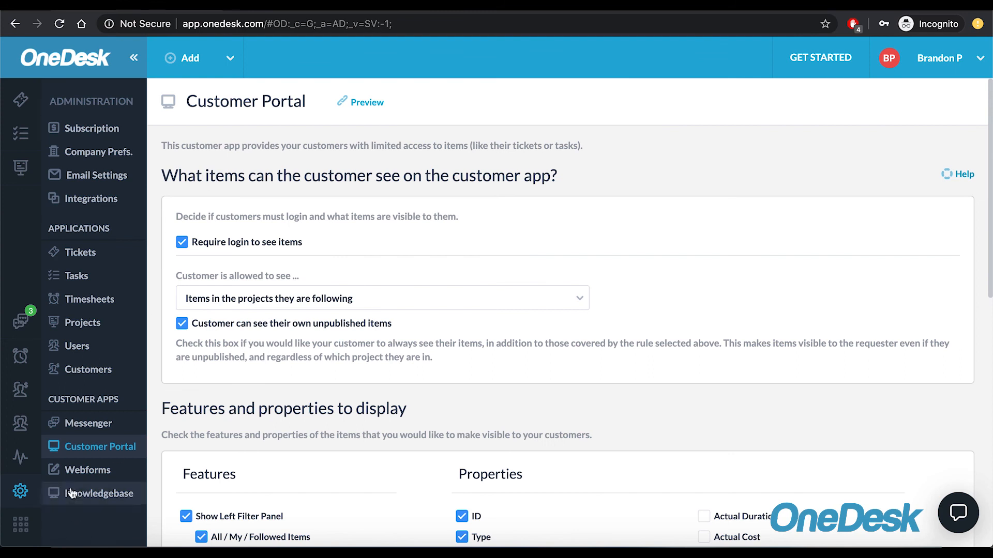
pyautogui.click(82, 475)
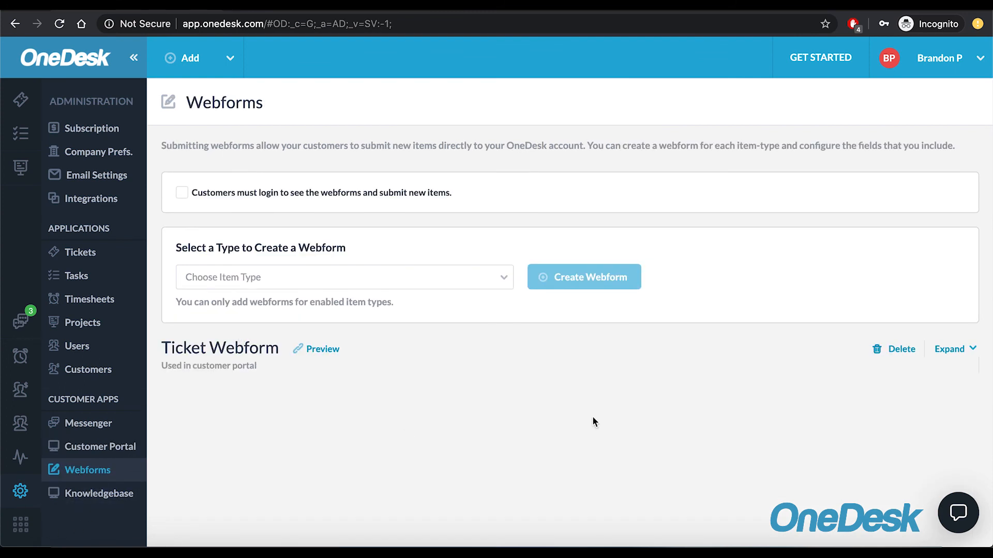
pyautogui.click(971, 350)
pyautogui.scroll(-3, 340, 411)
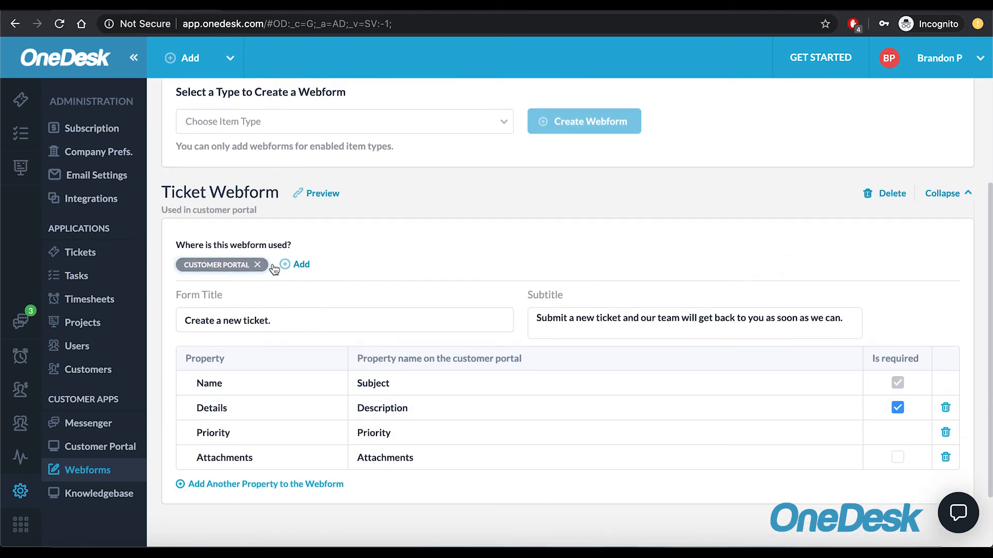
# - Examine the Ticket Webform's title, subtitle, property names and required options, comparing them with the portal's new ticket form
pyautogui.click(222, 331)
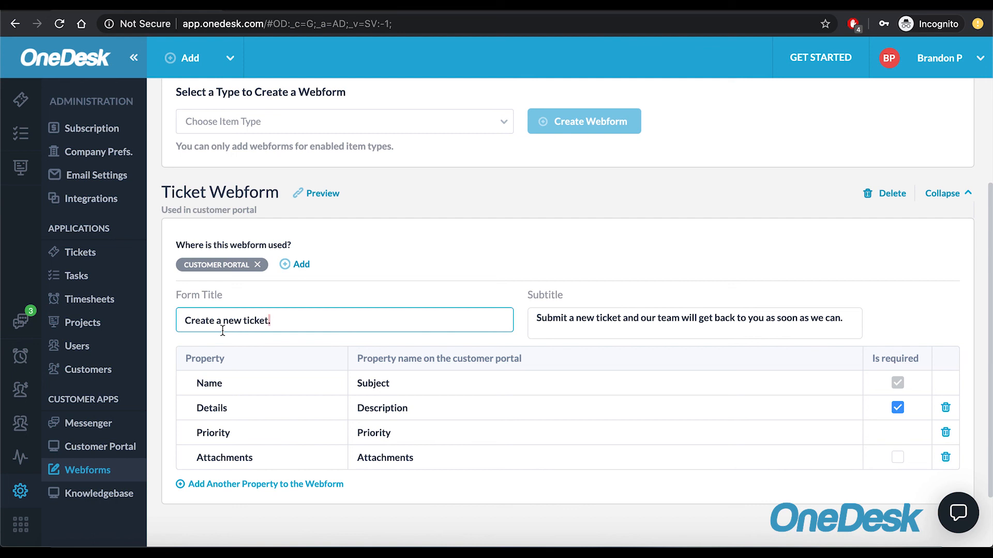
pyautogui.doubleClick(663, 316)
pyautogui.click(537, 328)
pyautogui.click(383, 387)
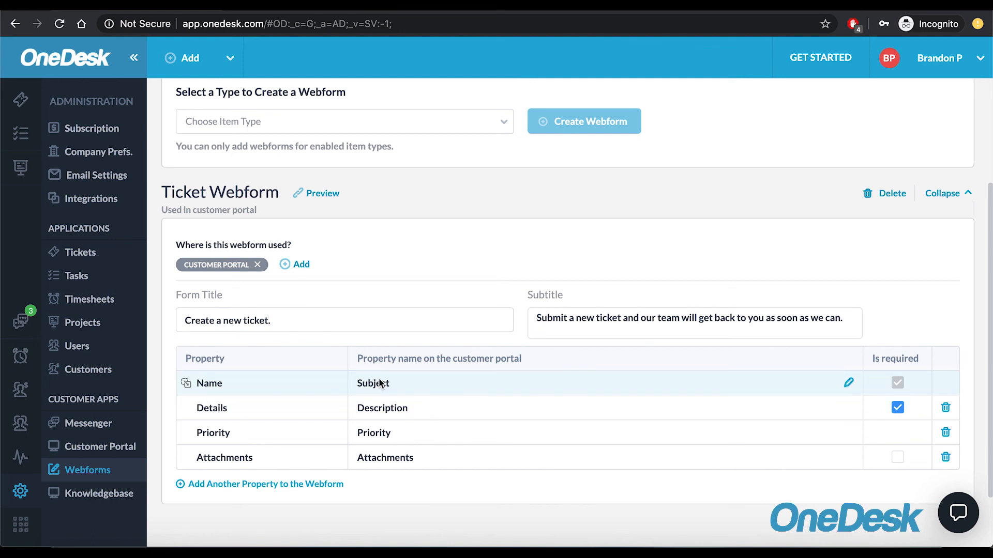
pyautogui.doubleClick(383, 385)
pyautogui.click(383, 409)
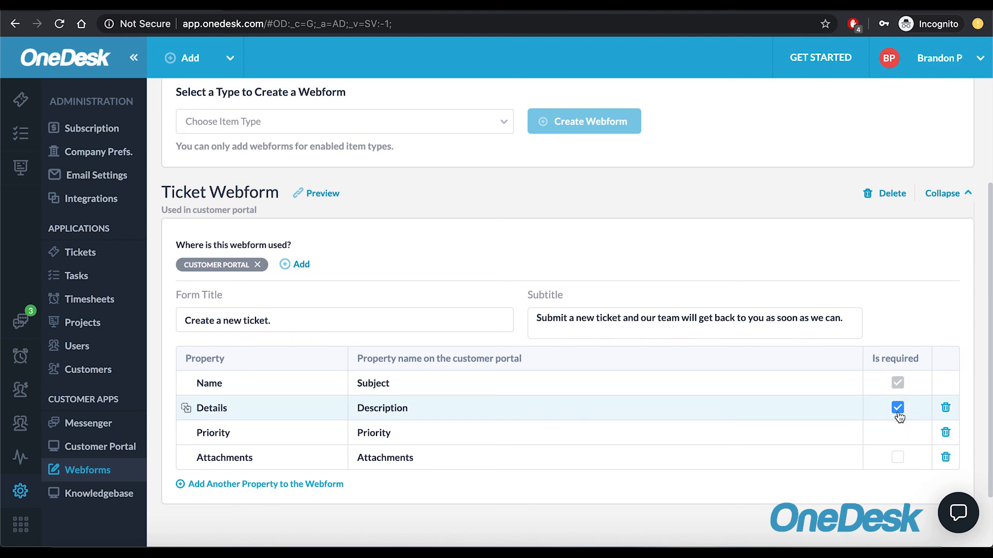
pyautogui.click(321, 6)
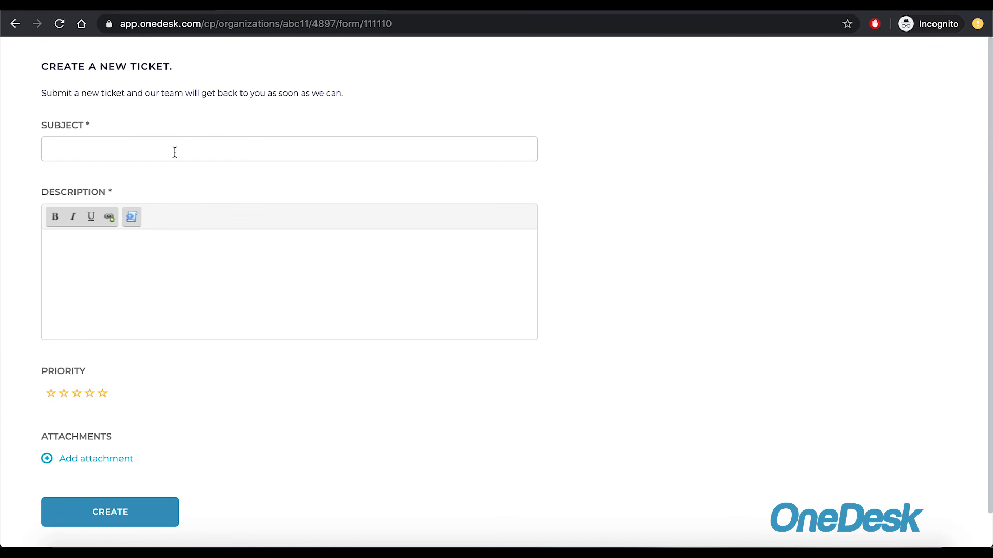
pyautogui.click(191, 6)
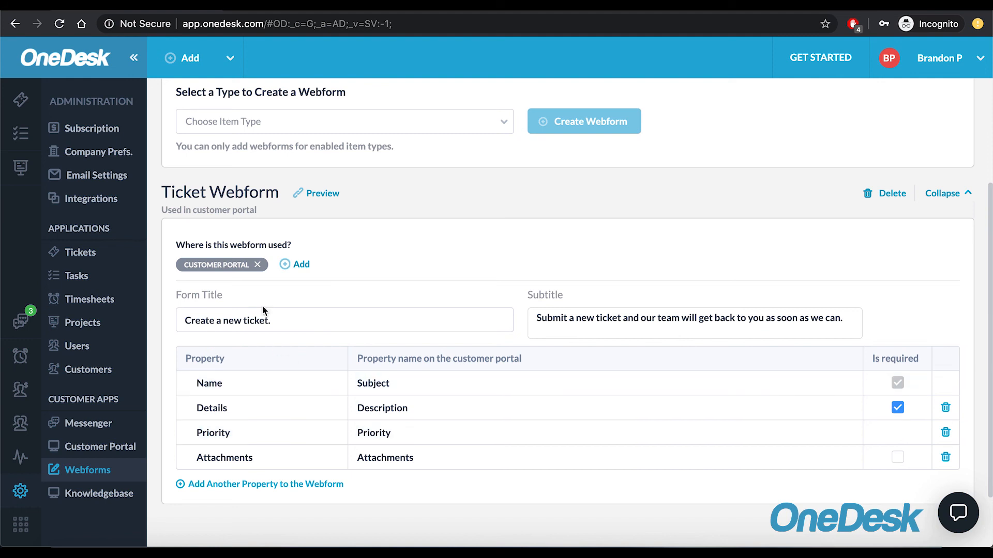
# - Set the Ticket Webform's form title to Bug and add operating system as a required property
pyautogui.tripleClick(270, 320)
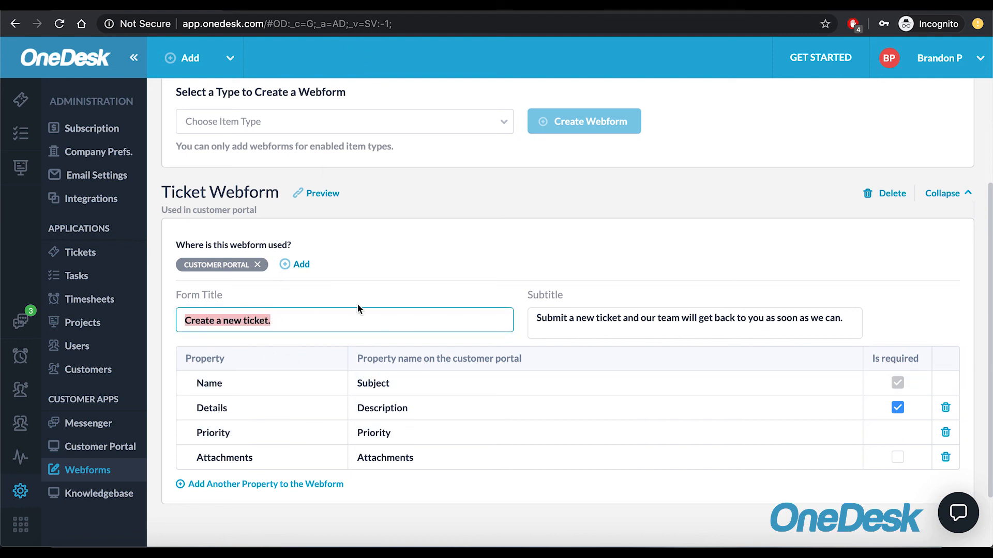
pyautogui.write('Bug')
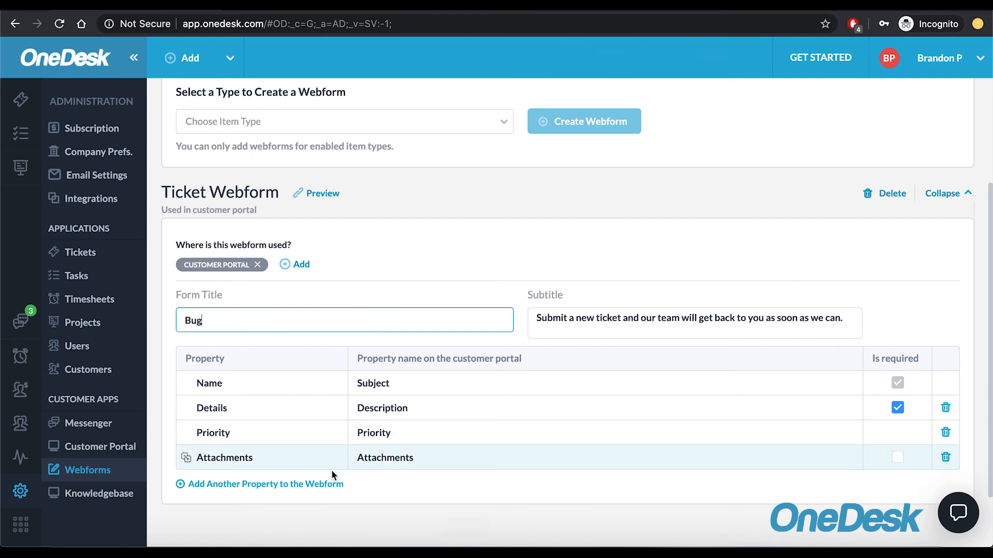
pyautogui.click(270, 488)
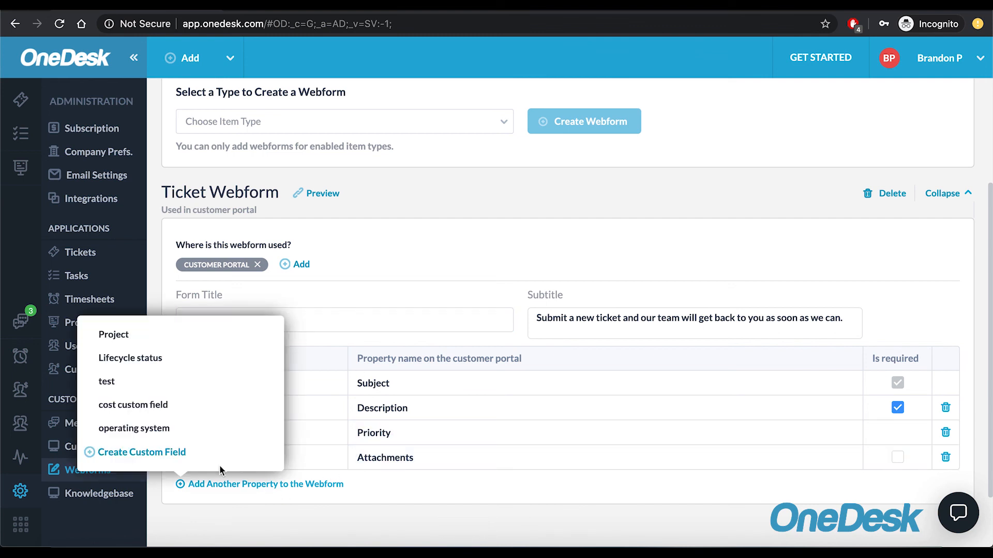
pyautogui.click(137, 429)
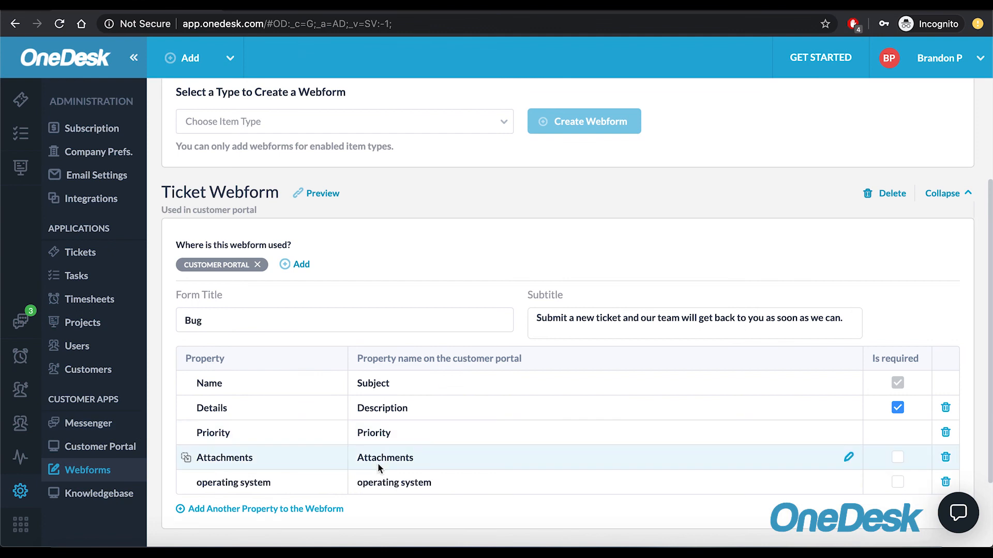
pyautogui.click(898, 483)
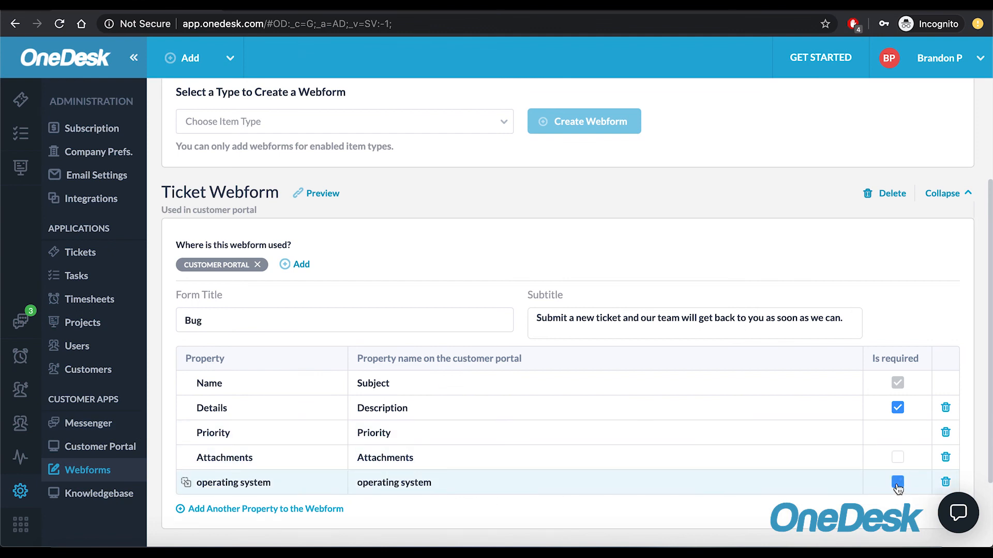
pyautogui.scroll(-3, 595, 388)
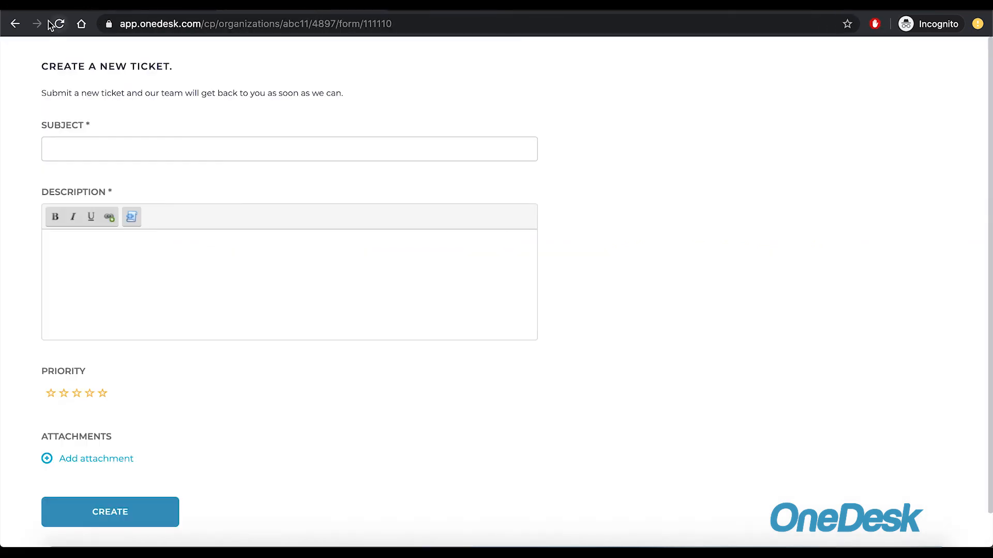
# - Go back to the customer portal's item list and reopen the new ticket form to check the webform changes
pyautogui.click(15, 24)
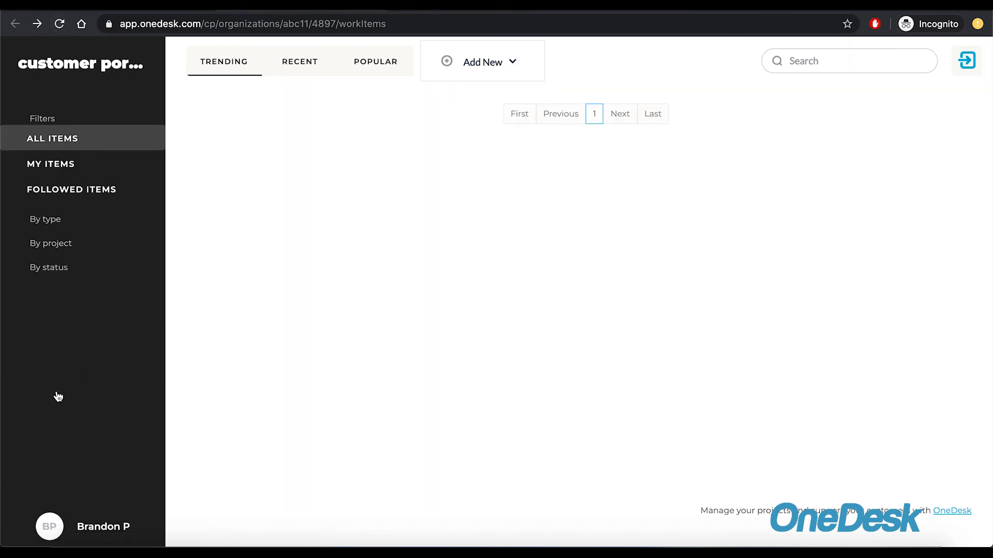
pyautogui.click(92, 376)
pyautogui.click(511, 63)
pyautogui.click(483, 104)
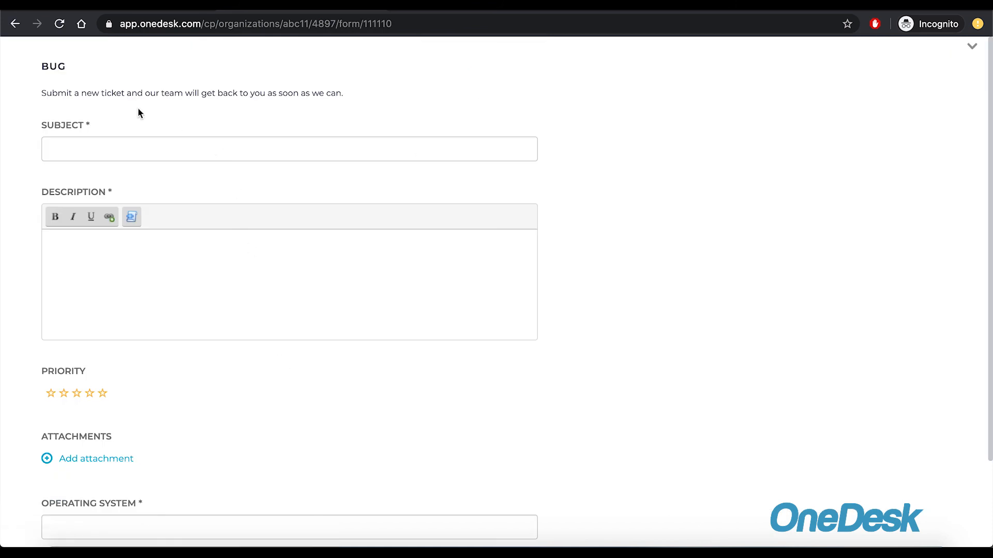
# - Examine the new ticket form's title, required operating system field and the choices that field offers
pyautogui.moveTo(49, 68); pyautogui.dragTo(89, 69)
pyautogui.click(46, 68)
pyautogui.click(153, 151)
pyautogui.scroll(-2, 151, 365)
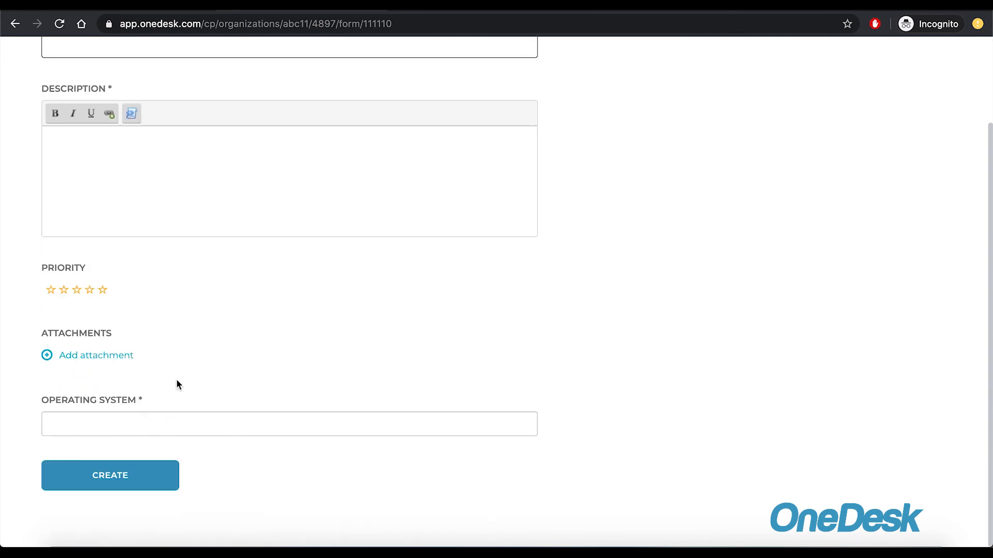
pyautogui.moveTo(137, 404); pyautogui.dragTo(59, 403)
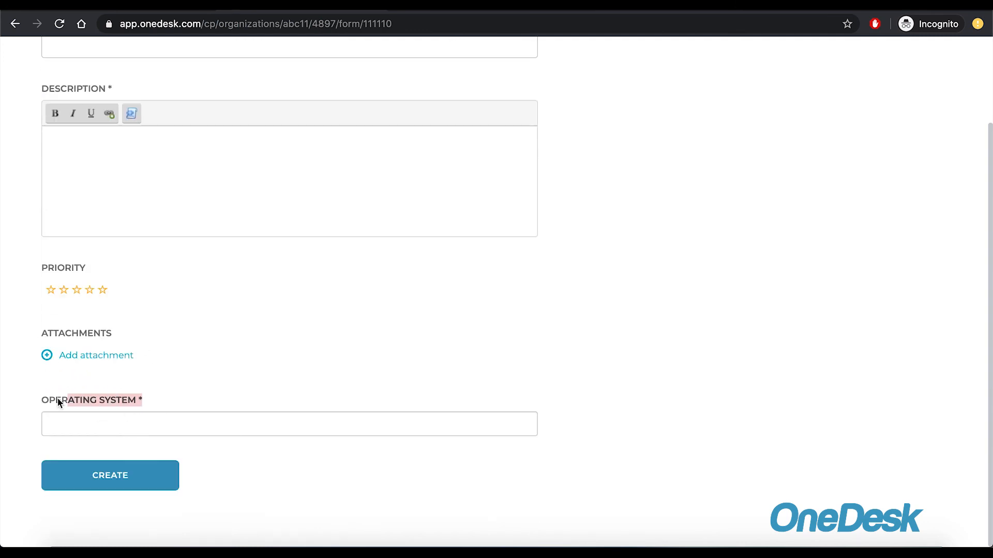
pyautogui.click(142, 394)
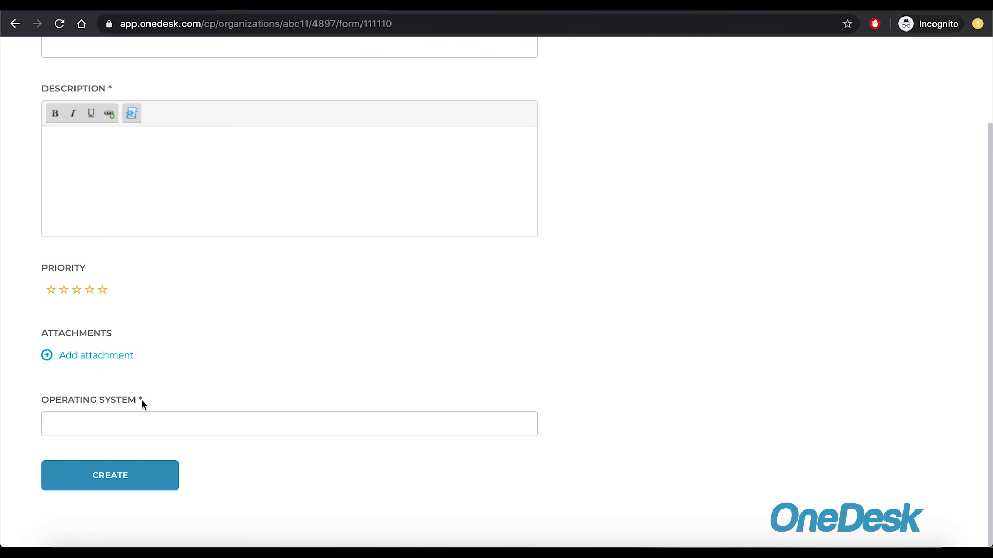
pyautogui.click(142, 427)
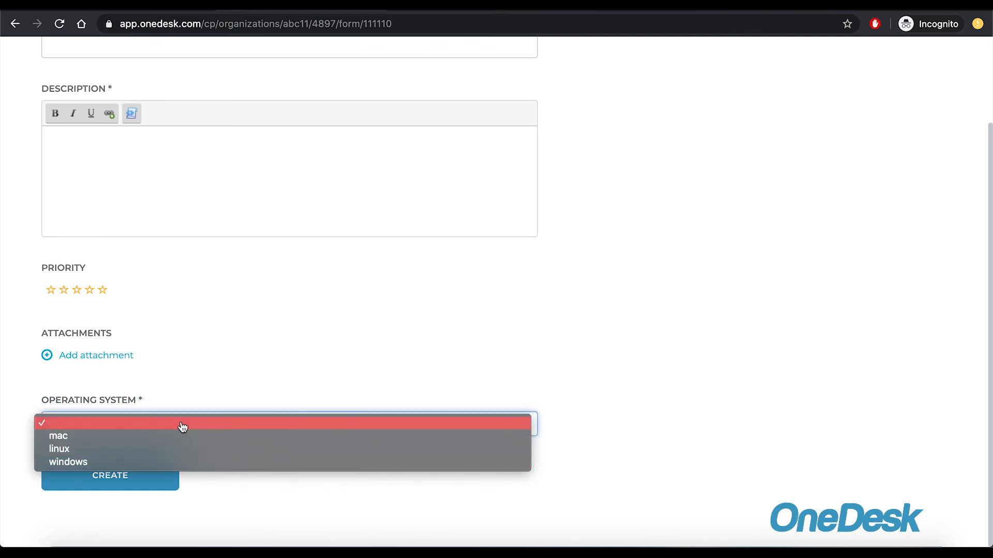
pyautogui.click(213, 351)
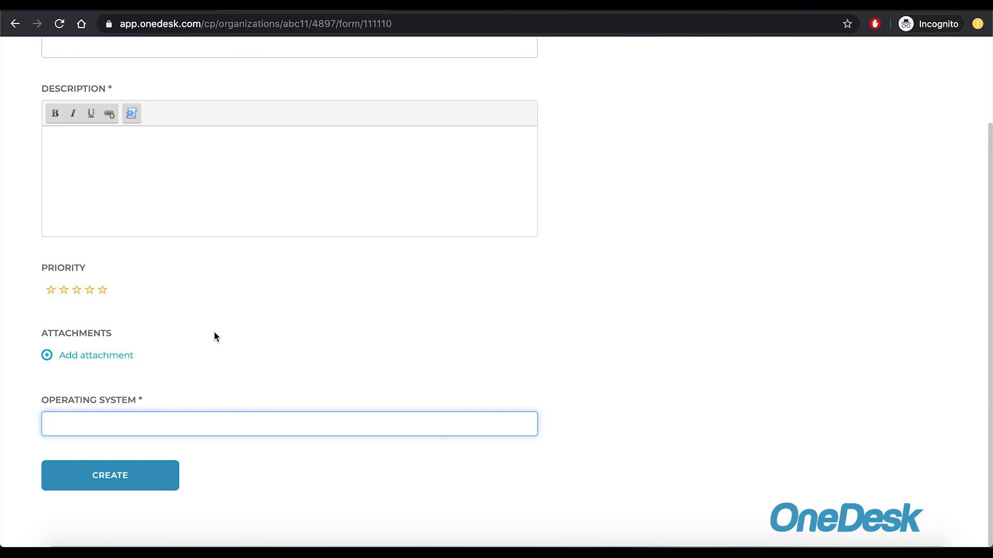
# - Enter "Encountered a bug" as the ticket's subject and "Error code x345" as its description
pyautogui.scroll(3, 213, 331)
pyautogui.click(119, 147)
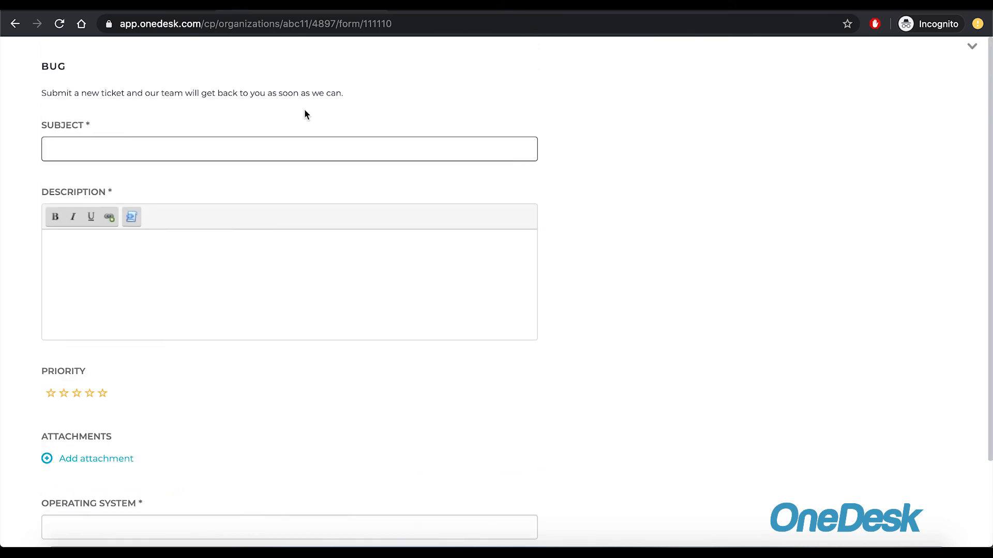
pyautogui.write('Encounter ed a bug')
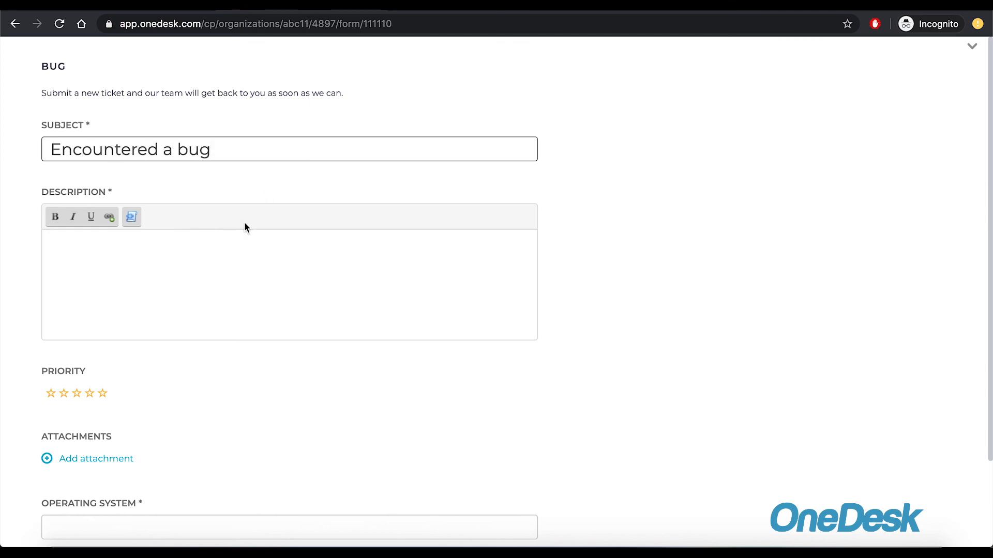
pyautogui.click(229, 259)
pyautogui.write('WE')
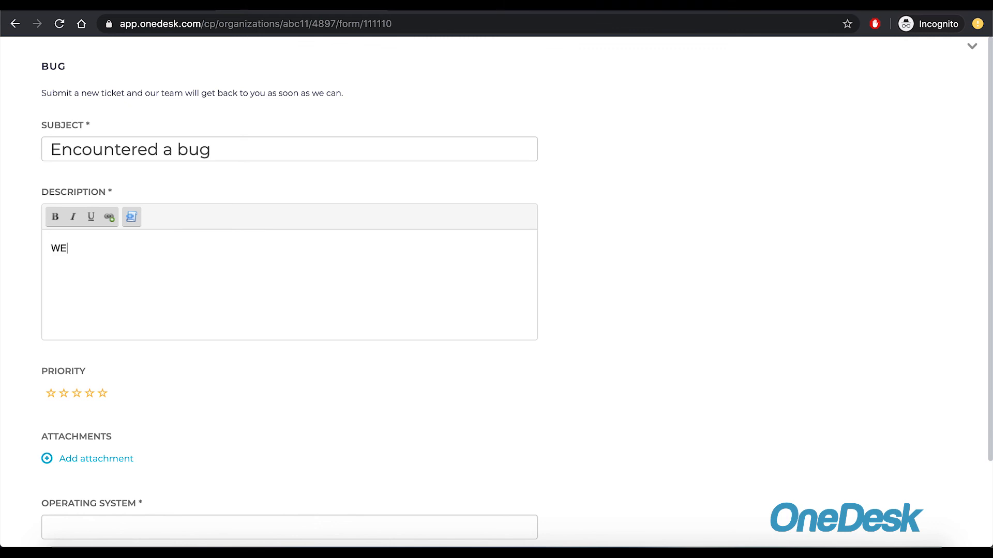
pyautogui.press('BackSpace')
pyautogui.press('BackSpace')
pyautogui.write('Error code x345')
# - Set the ticket's operating system to mac and submit the form to create the ticket
pyautogui.scroll(-2, 160, 324)
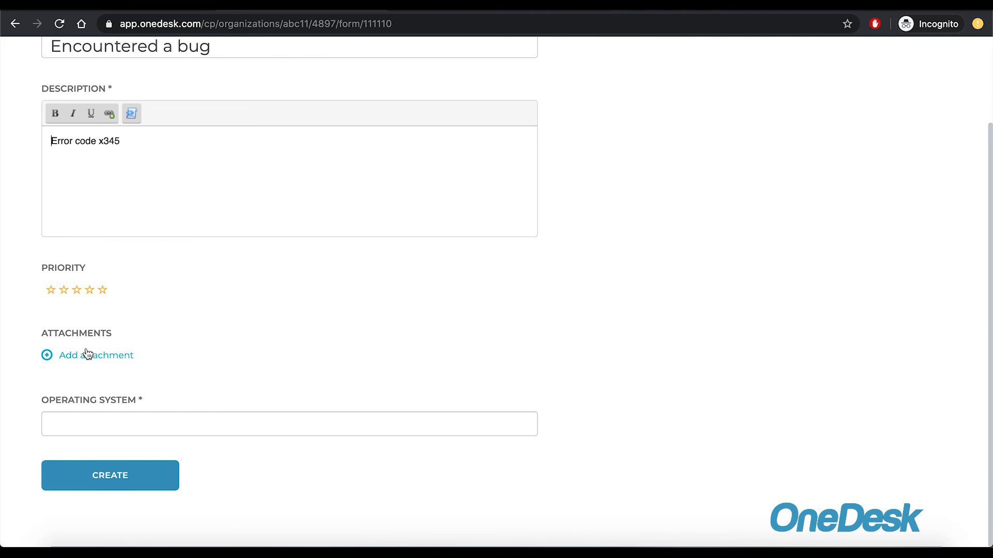
pyautogui.click(96, 427)
pyautogui.click(84, 436)
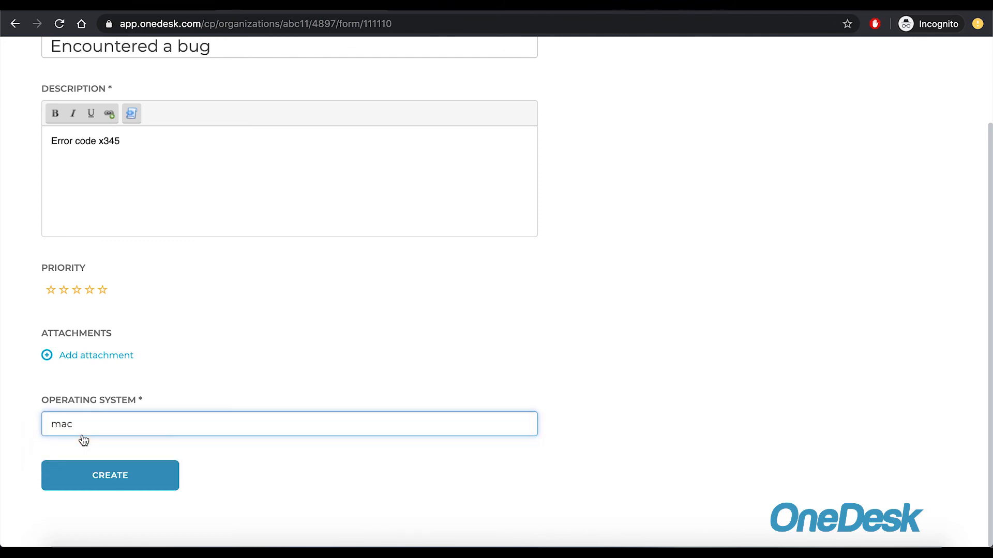
pyautogui.click(113, 477)
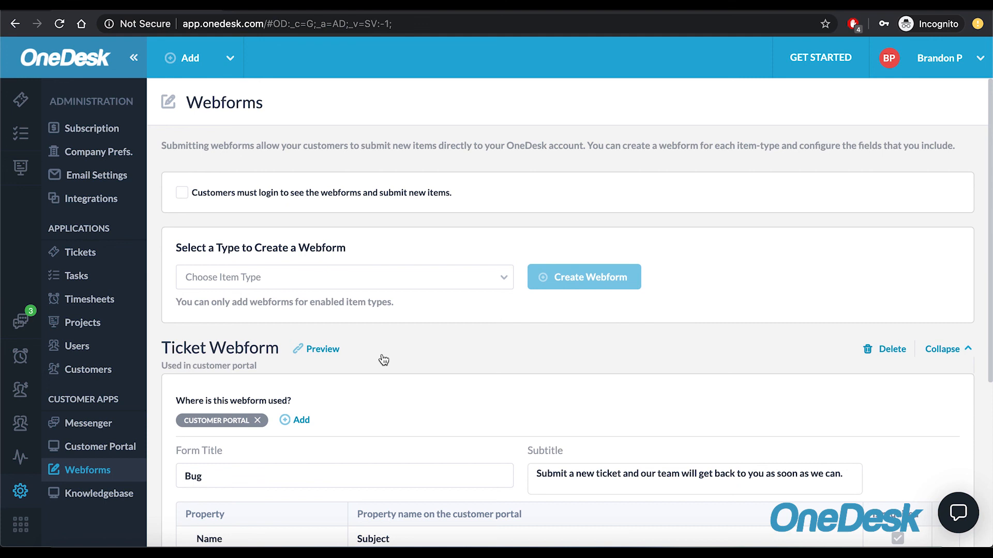
# - Go back to OneDesk's tickets view and open the full details of the "Encountered a bug" ticket
pyautogui.click(22, 95)
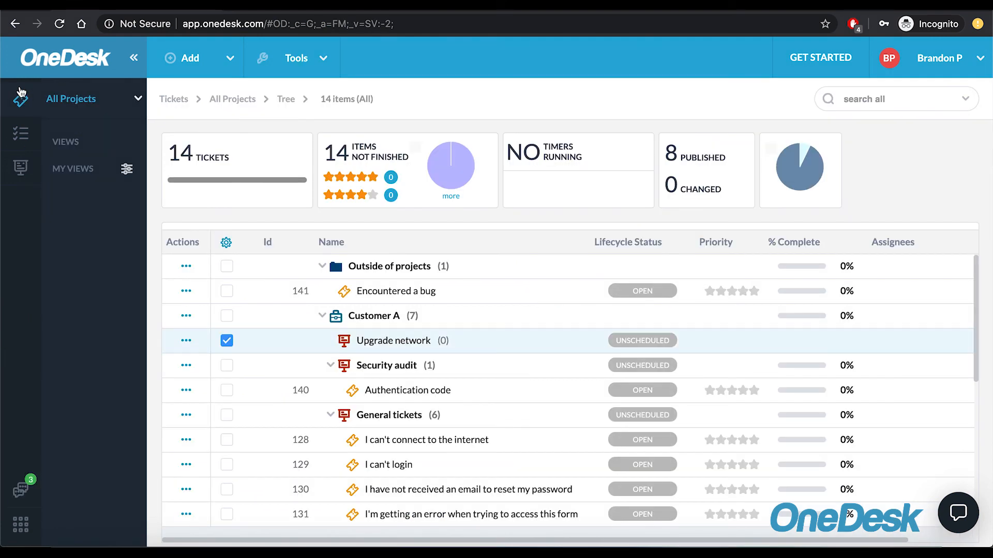
pyautogui.click(279, 291)
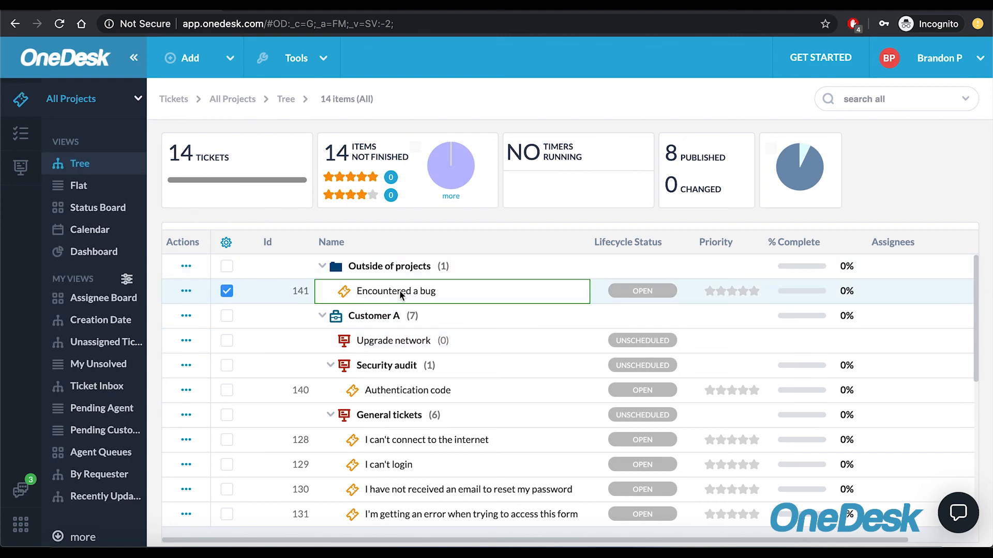
pyautogui.doubleClick(281, 295)
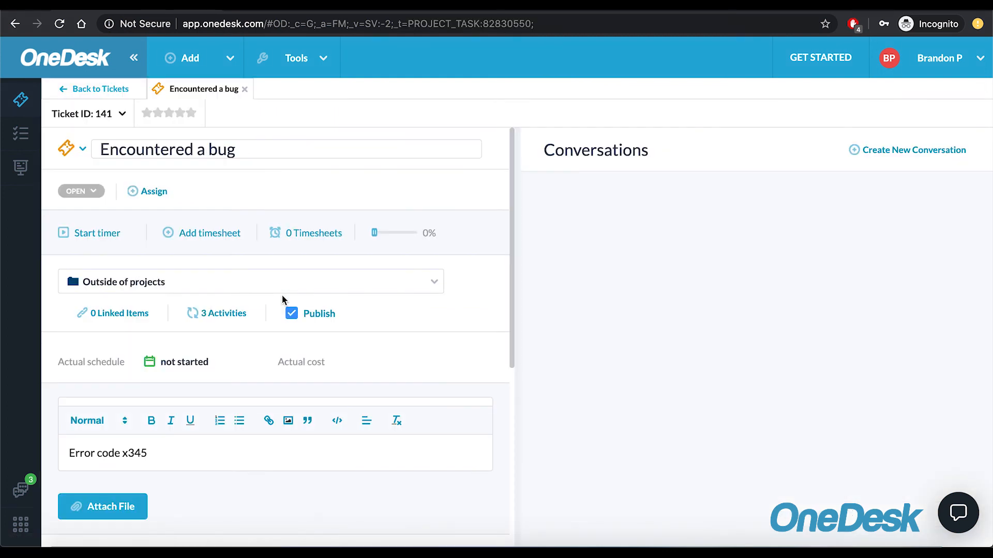
# - Review the ticket's description, custom fields and follower, including the choices for its operating system field
pyautogui.scroll(-4, 234, 233)
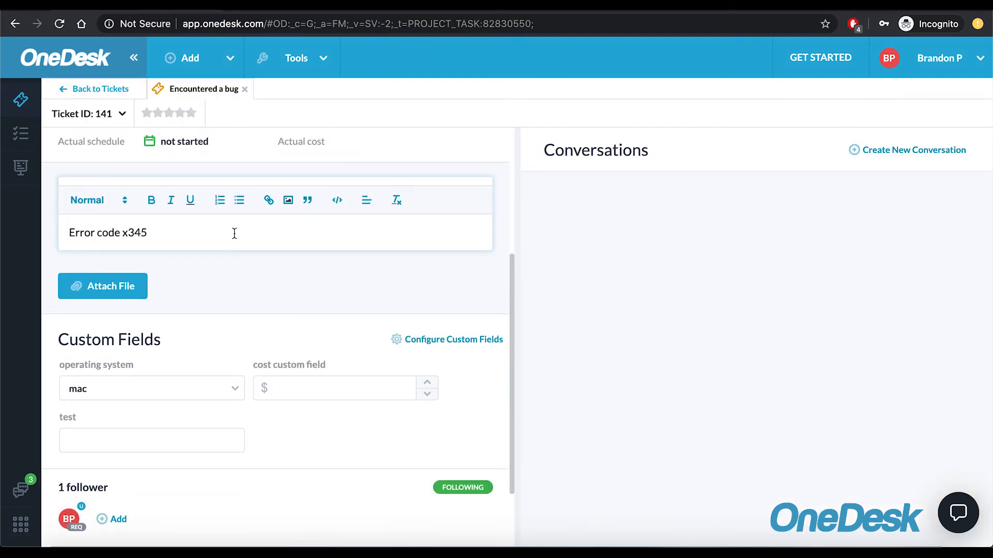
pyautogui.scroll(1, 234, 233)
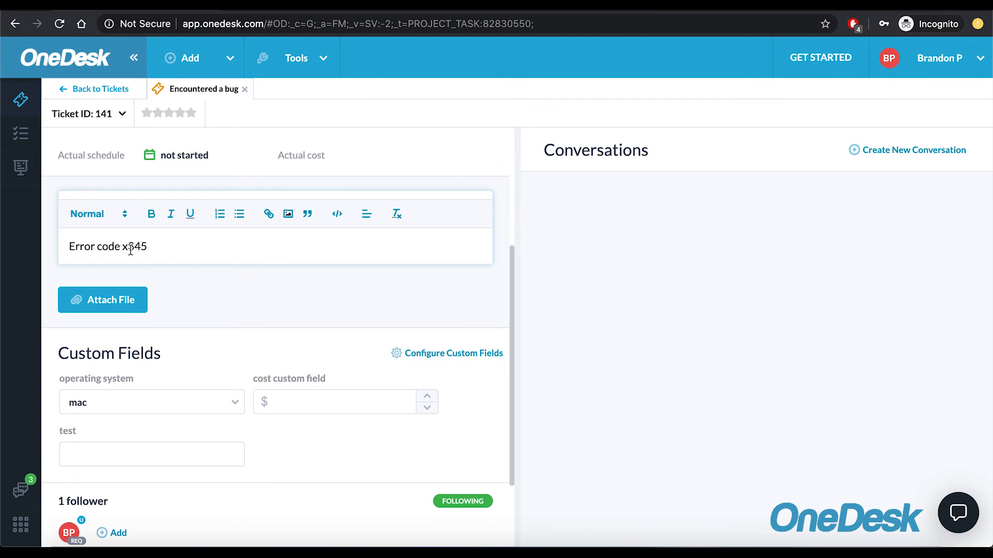
pyautogui.scroll(4, 166, 248)
pyautogui.scroll(-6, 151, 172)
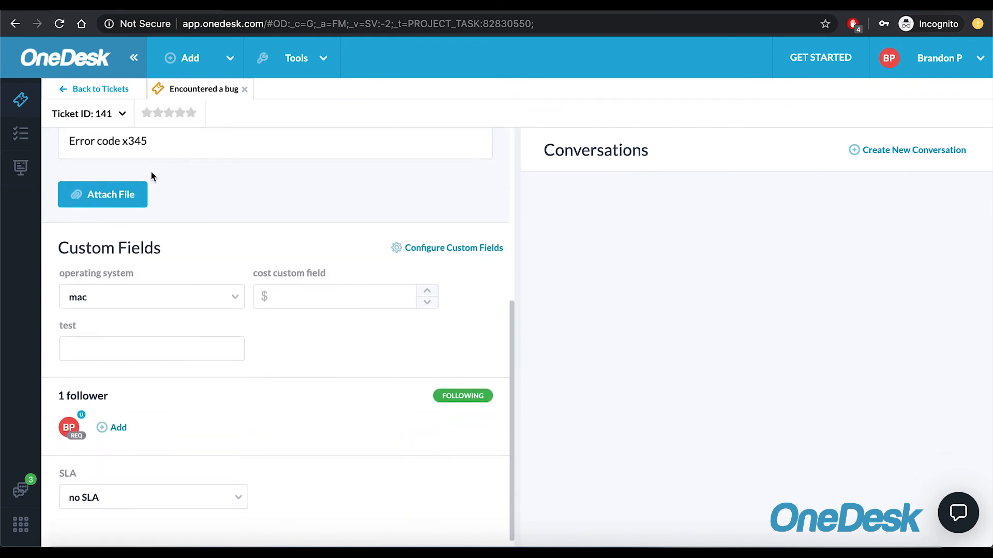
pyautogui.moveTo(69, 428)
pyautogui.rightClick(115, 389)
pyautogui.click(112, 386)
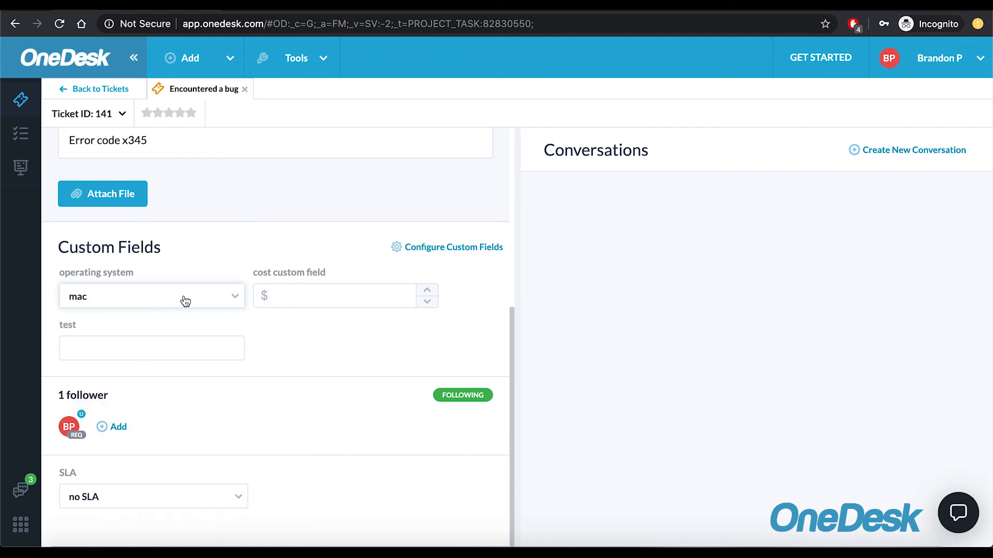
pyautogui.click(185, 302)
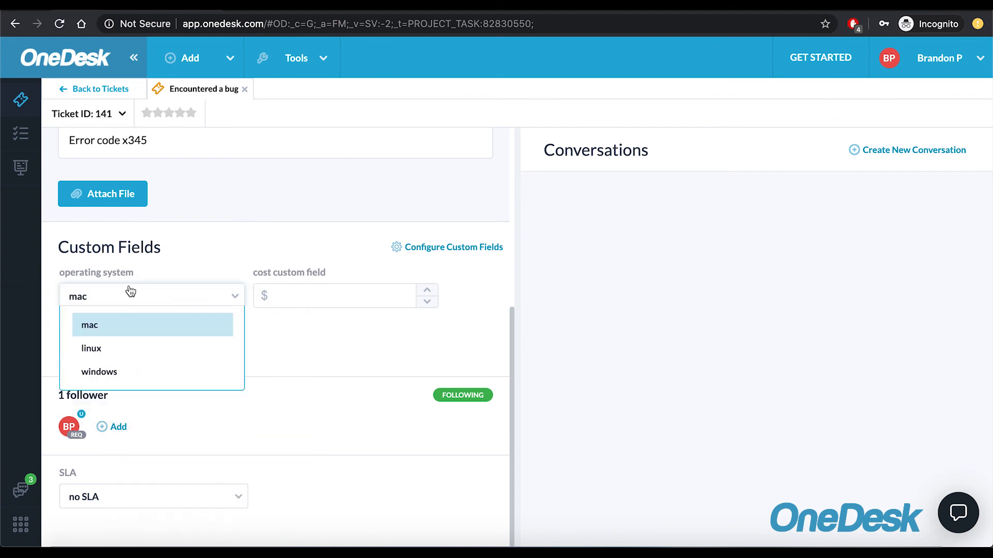
pyautogui.click(255, 258)
pyautogui.scroll(6, 255, 256)
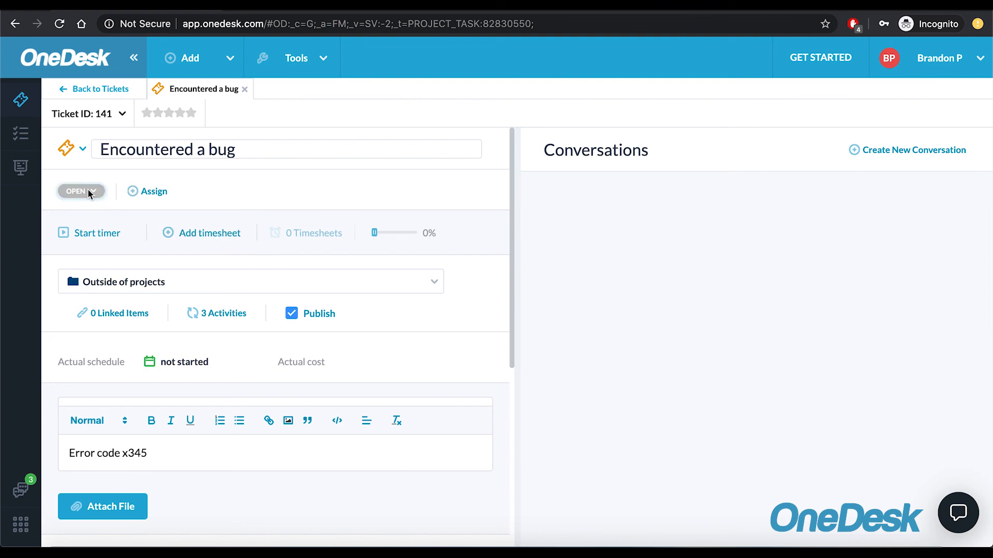
# - Assign the ticket to the second and third members listed under the IT team
pyautogui.click(145, 193)
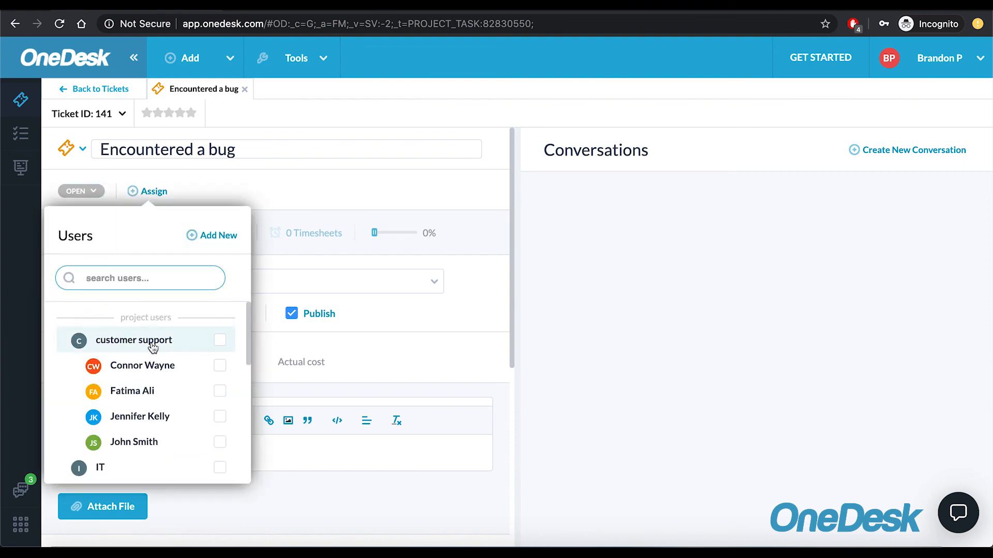
pyautogui.scroll(-3, 154, 407)
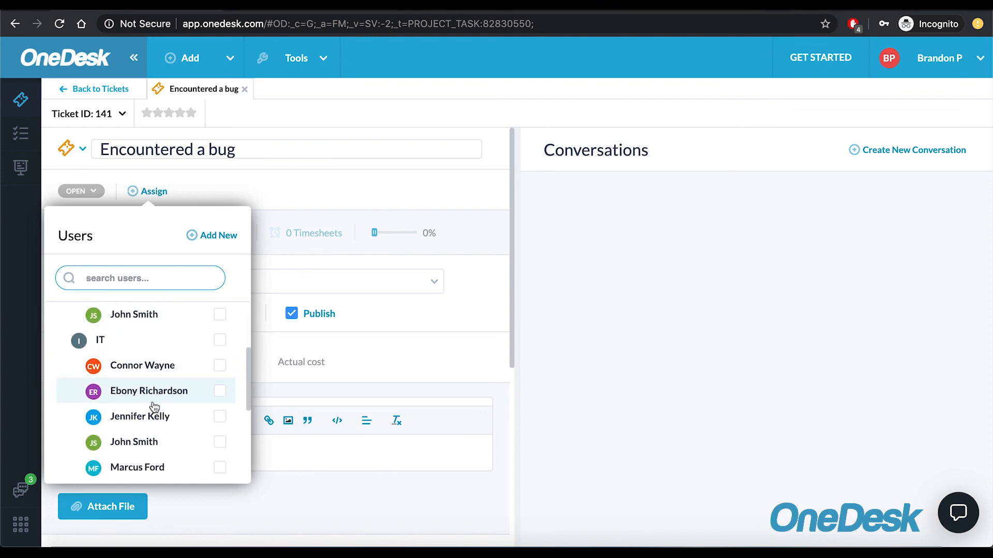
pyautogui.click(180, 394)
pyautogui.click(192, 417)
pyautogui.click(346, 196)
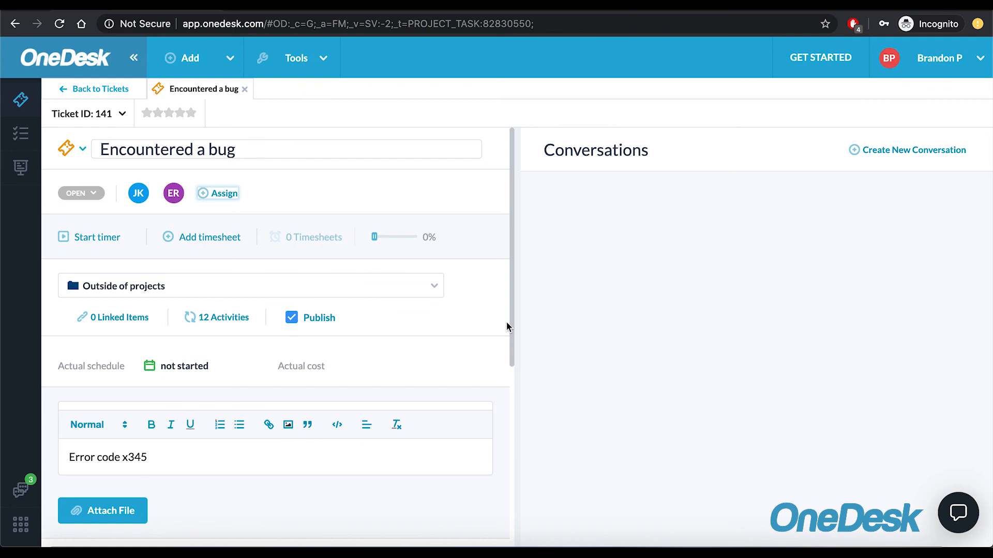
# - Open the Tickets settings in the administration area and go to the Workflow Automations section
pyautogui.click(33, 524)
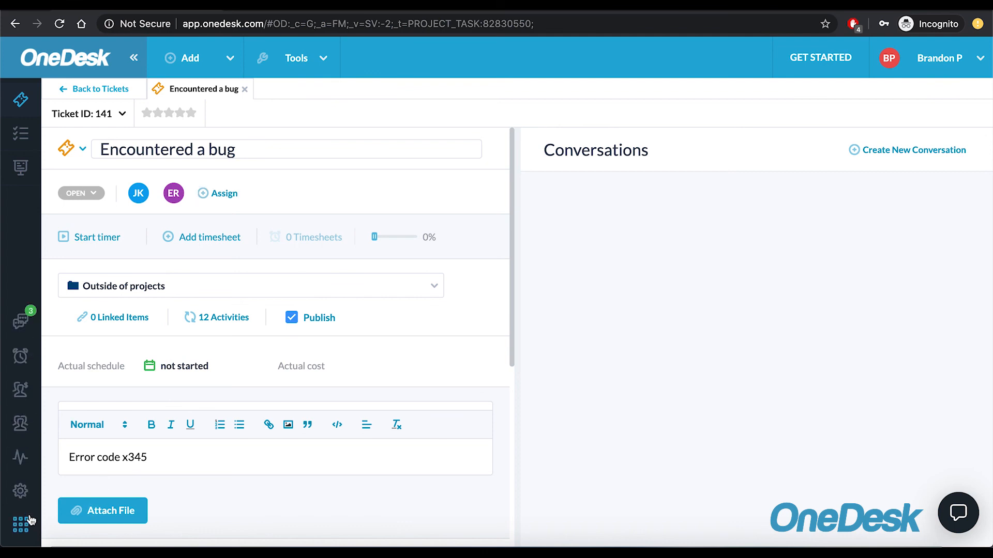
pyautogui.click(21, 491)
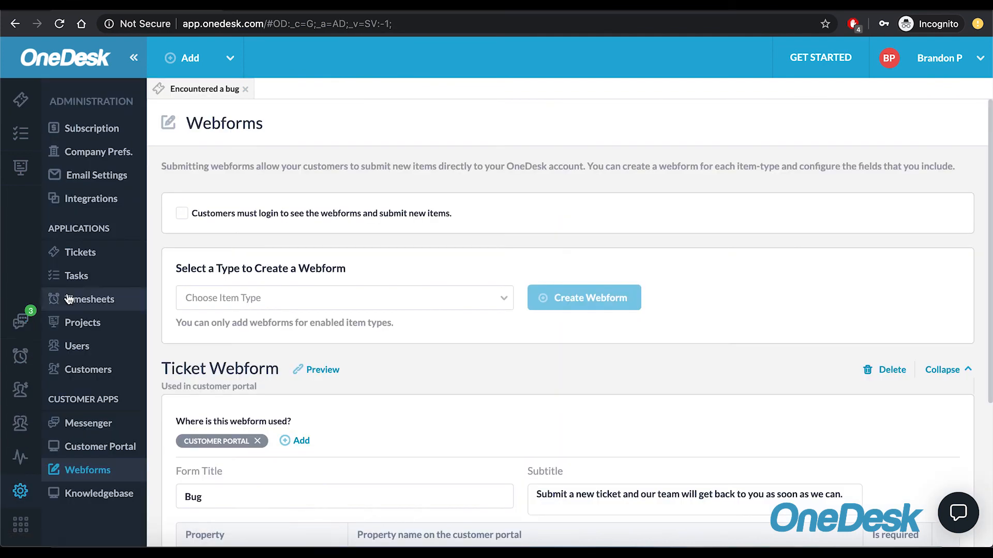
pyautogui.click(88, 258)
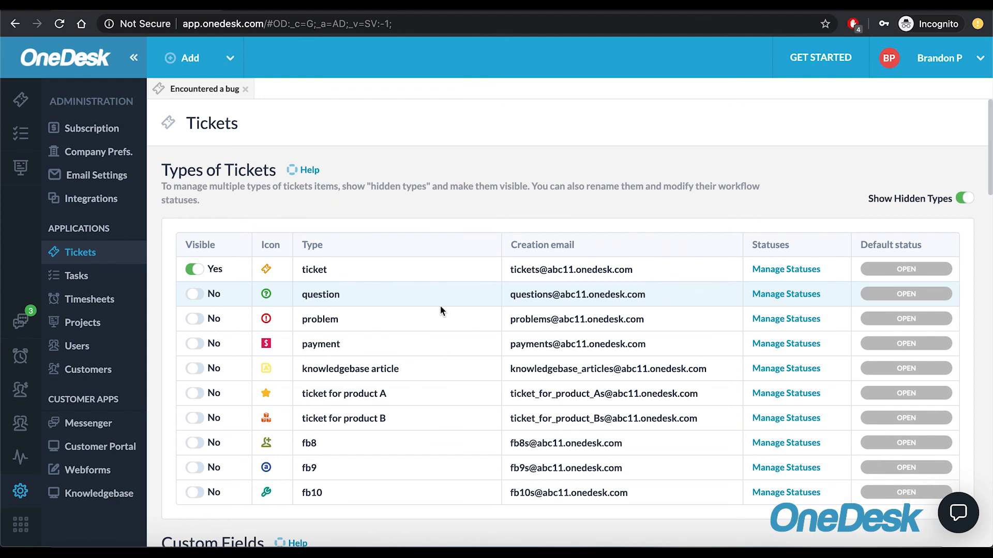
pyautogui.scroll(-7, 440, 306)
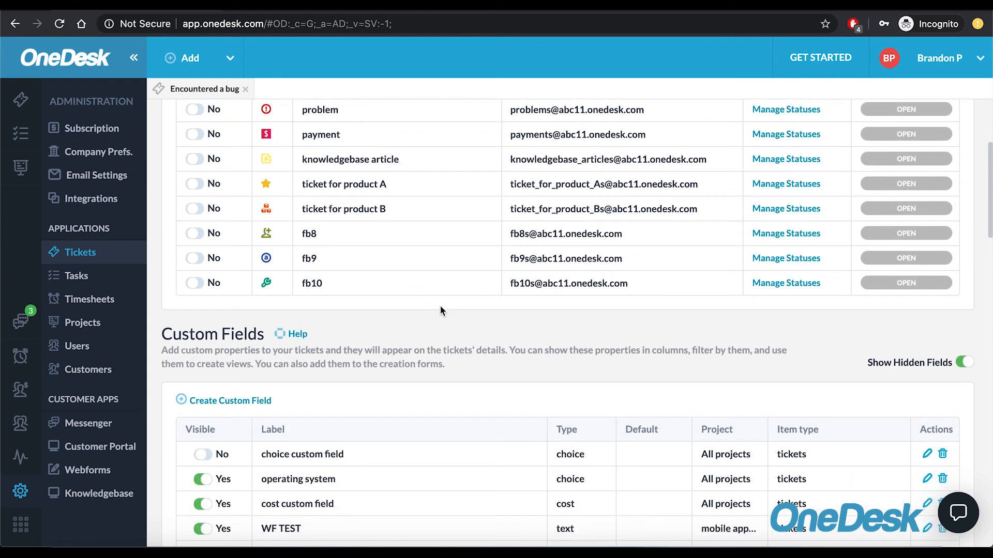
pyautogui.scroll(-15, 439, 306)
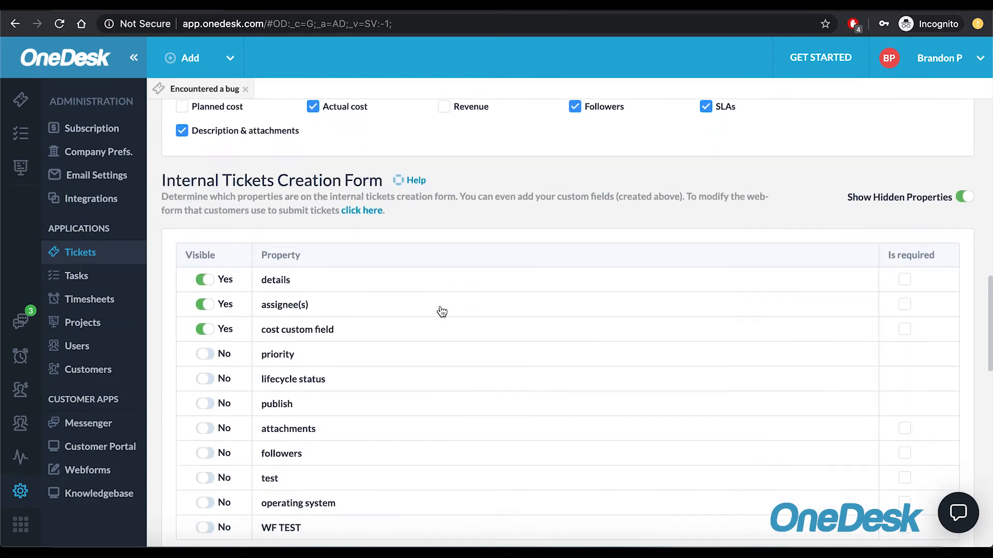
pyautogui.scroll(-1, 439, 305)
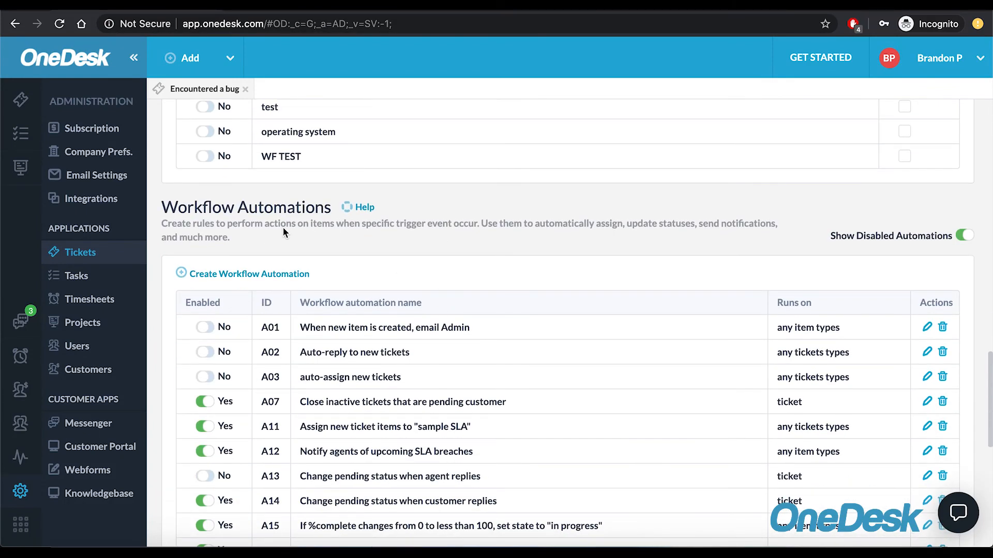
pyautogui.scroll(-1, 283, 229)
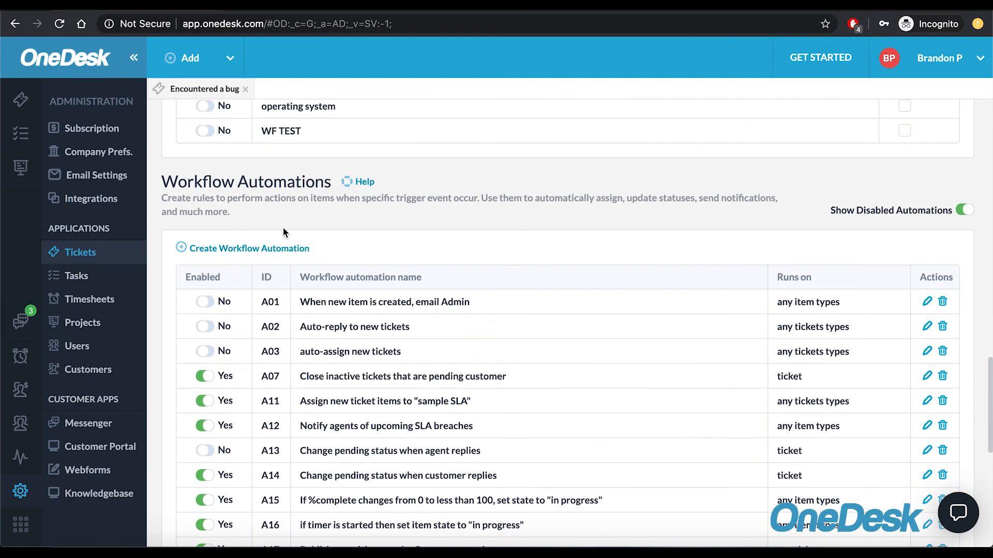
# - Start a new workflow automation for the ticket type with the trigger condition "item is created"
pyautogui.click(255, 249)
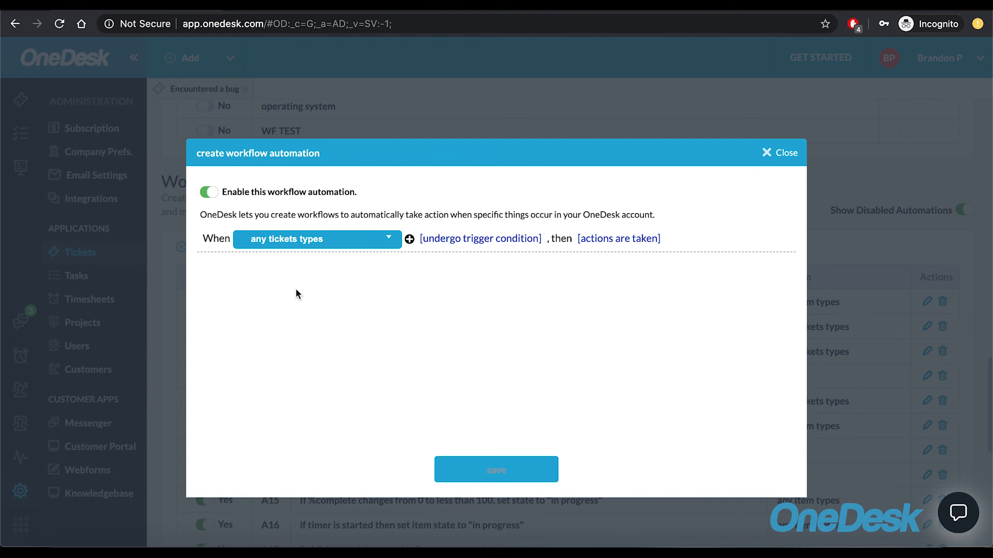
pyautogui.click(290, 239)
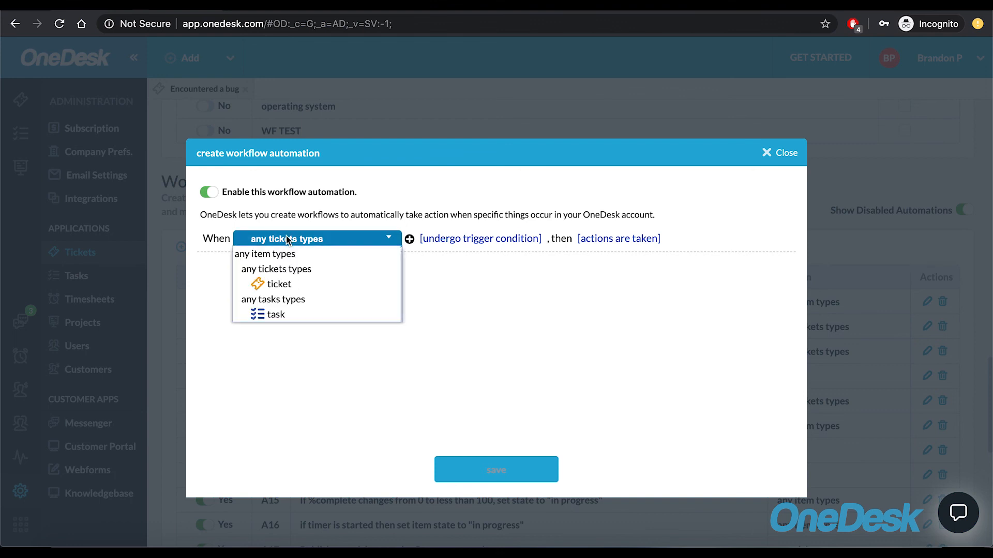
pyautogui.click(270, 285)
pyautogui.click(444, 240)
pyautogui.click(398, 271)
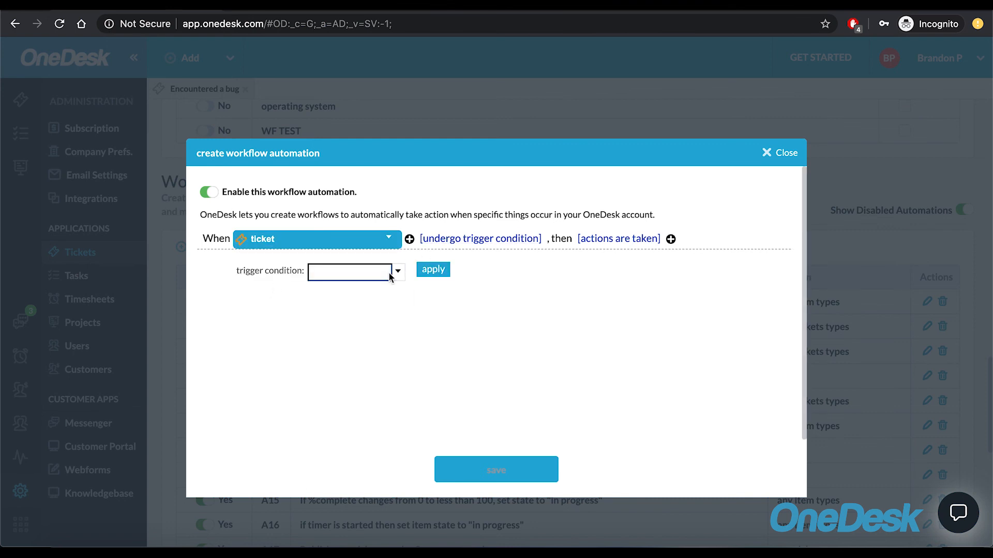
pyautogui.click(361, 291)
pyautogui.click(433, 269)
# - Set the new ticket automation's action to assign by round robin
pyautogui.click(599, 239)
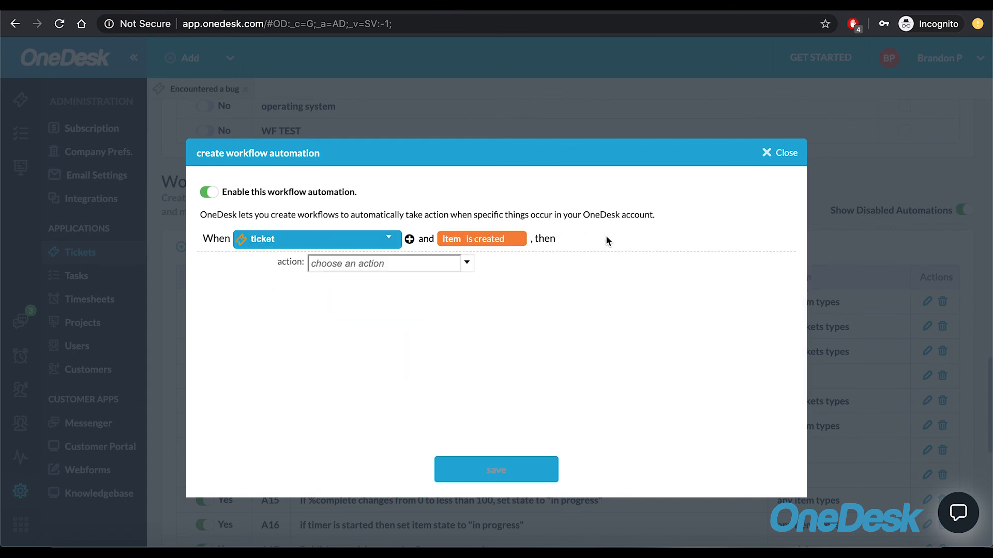
pyautogui.click(420, 266)
pyautogui.scroll(-2, 394, 378)
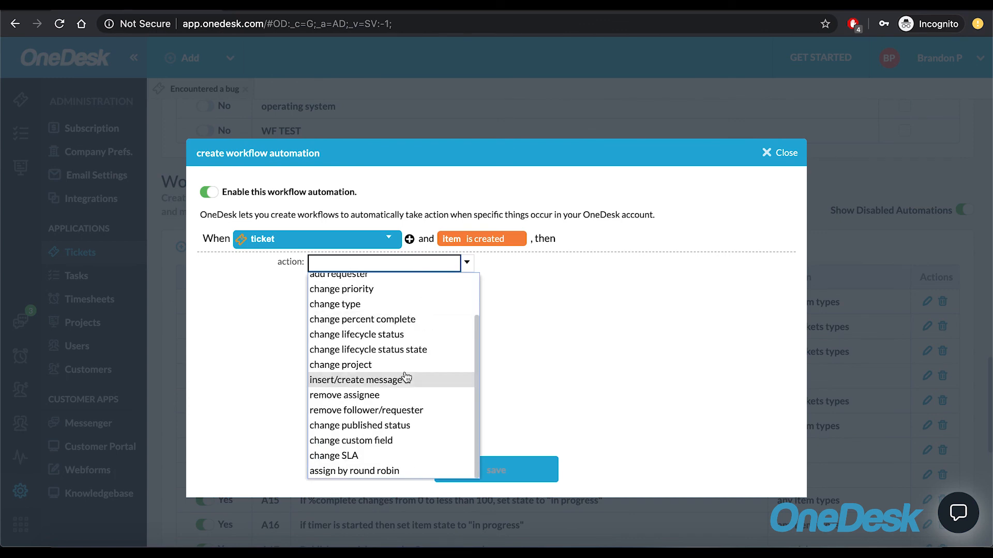
pyautogui.click(364, 471)
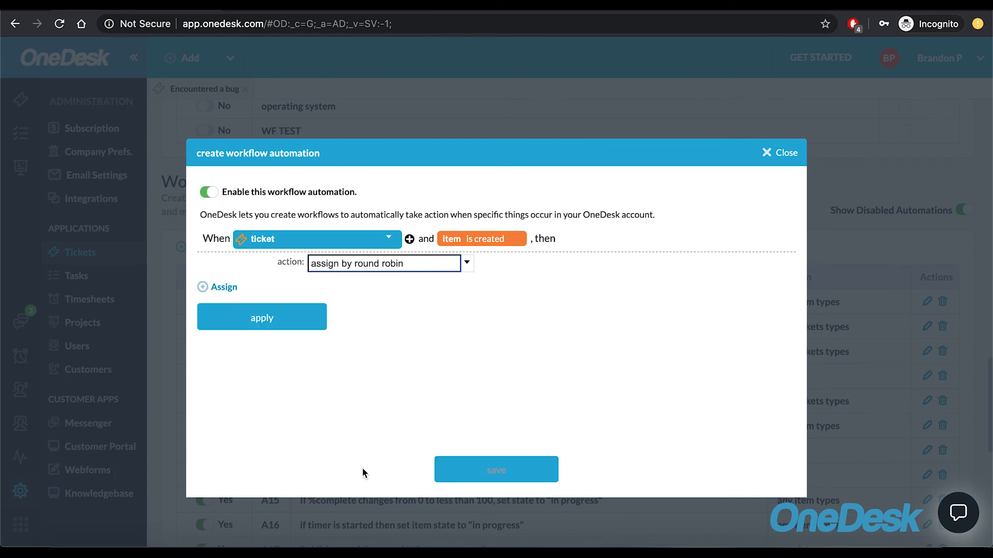
# - Include all four customer support team members in the round robin assignment, apply the action and save the workflow automation
pyautogui.click(219, 292)
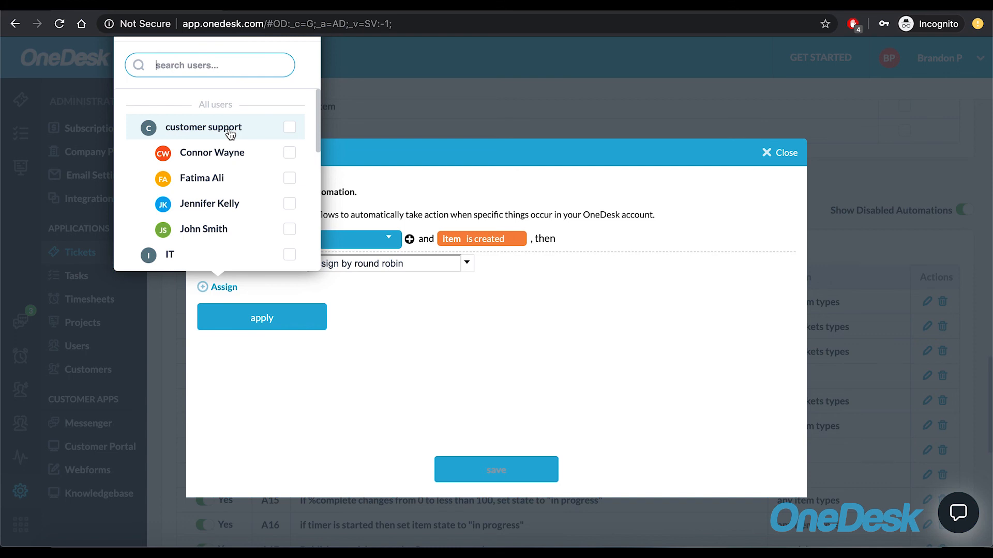
pyautogui.scroll(-1, 249, 164)
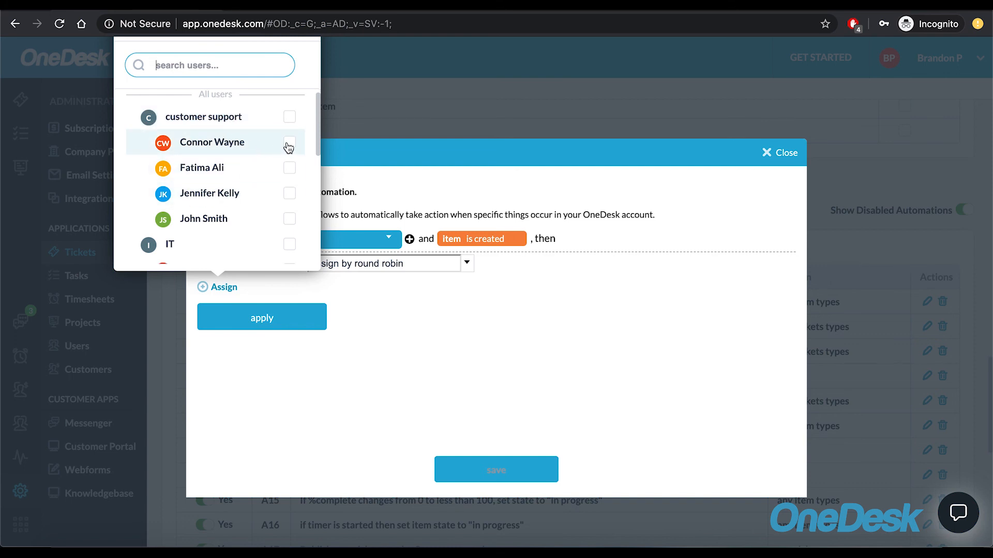
pyautogui.click(288, 143)
pyautogui.click(289, 168)
pyautogui.click(288, 193)
pyautogui.click(289, 218)
pyautogui.click(382, 308)
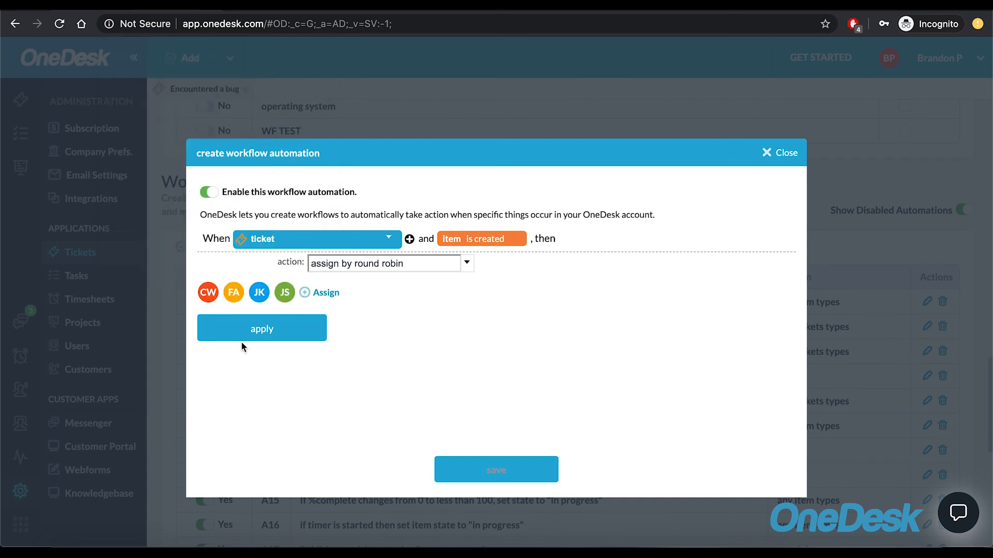
pyautogui.click(242, 333)
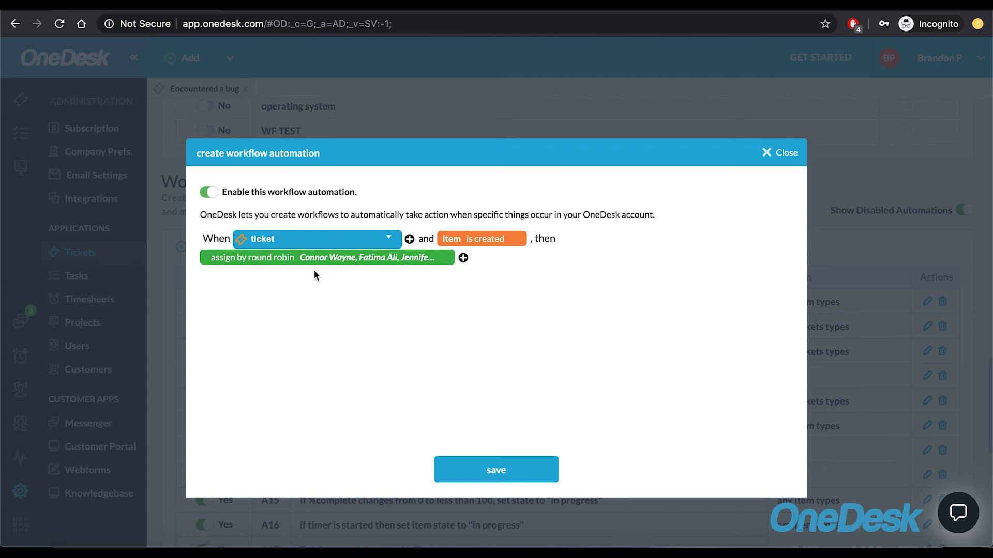
pyautogui.click(488, 469)
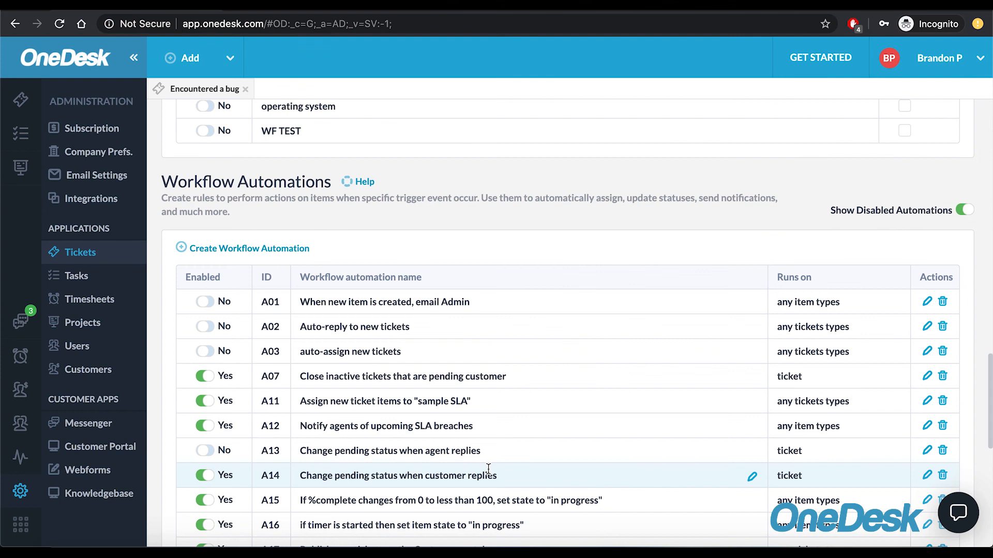
# - Check the newly created round robin automation at the end of the workflow automations list
pyautogui.scroll(-10, 488, 468)
pyautogui.scroll(6, 360, 385)
pyautogui.scroll(-7, 321, 372)
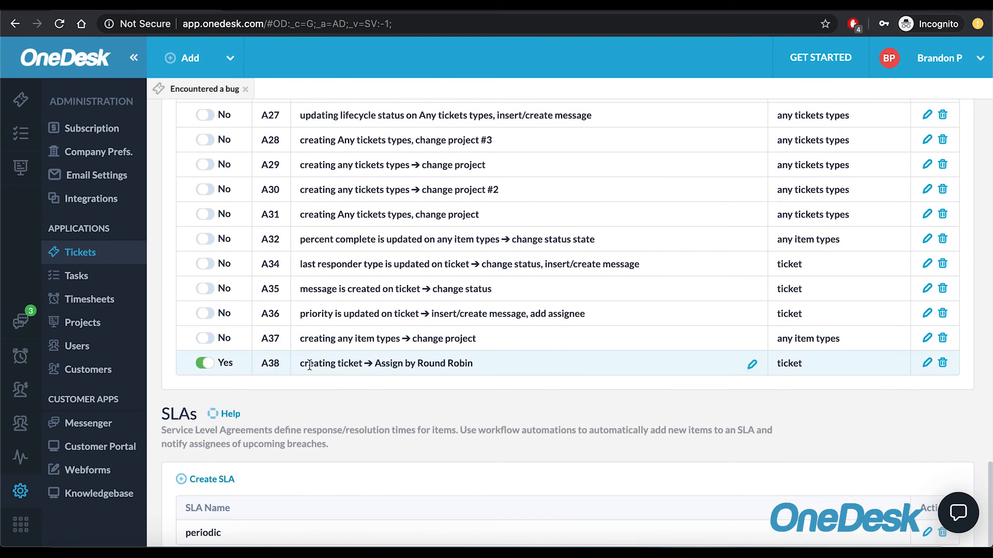
pyautogui.click(412, 364)
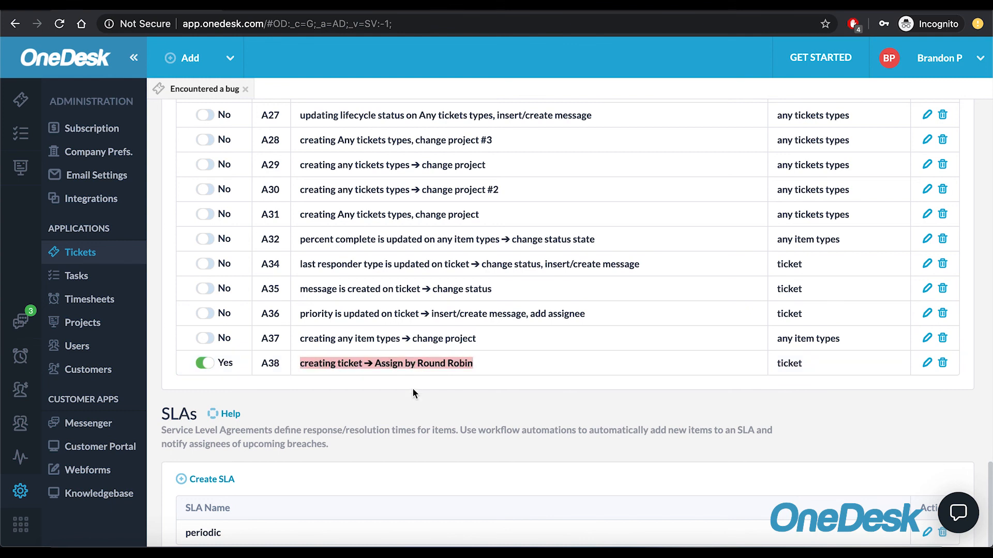
pyautogui.click(412, 389)
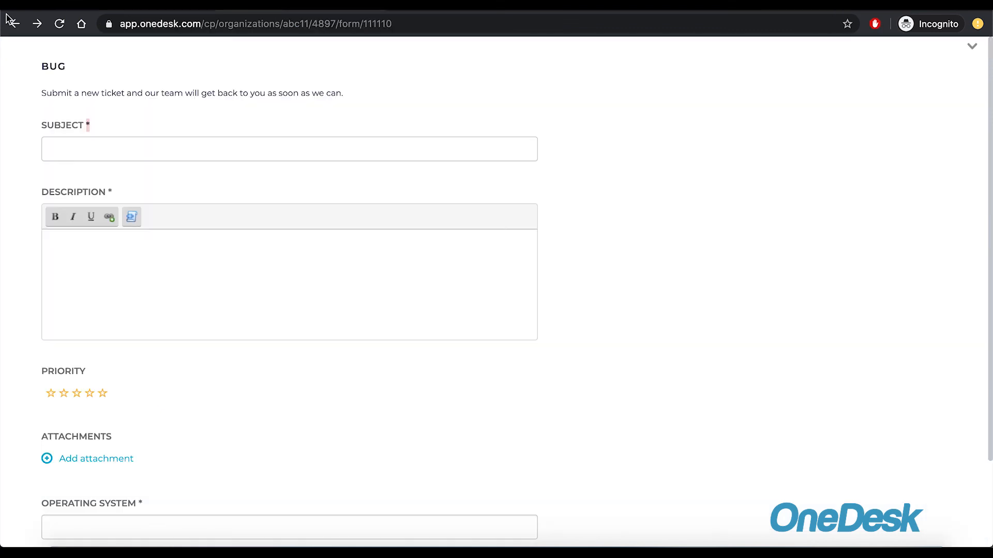
# - In the customer portal, open the ticket "I can't connect to the internet" and start a conversation with the message "test"
pyautogui.click(15, 24)
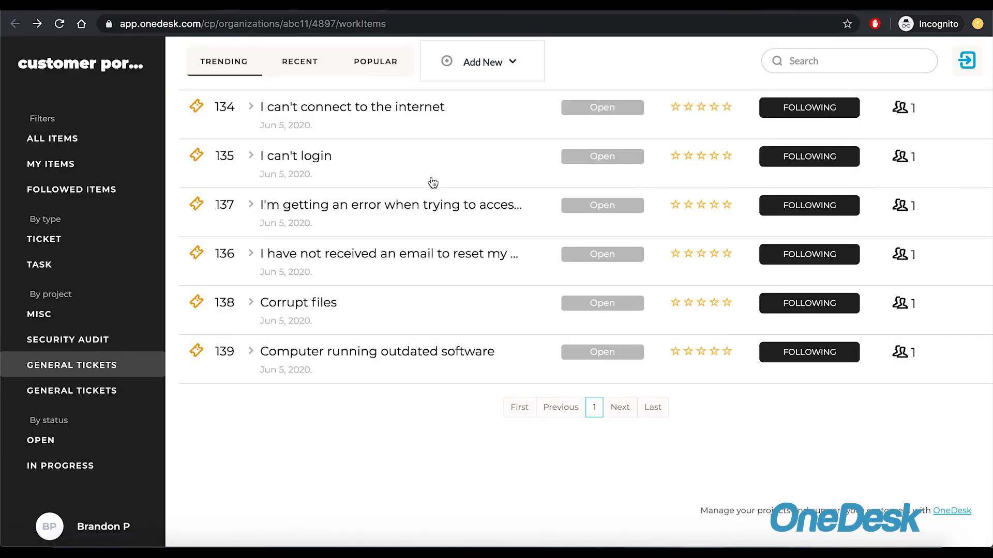
pyautogui.click(346, 105)
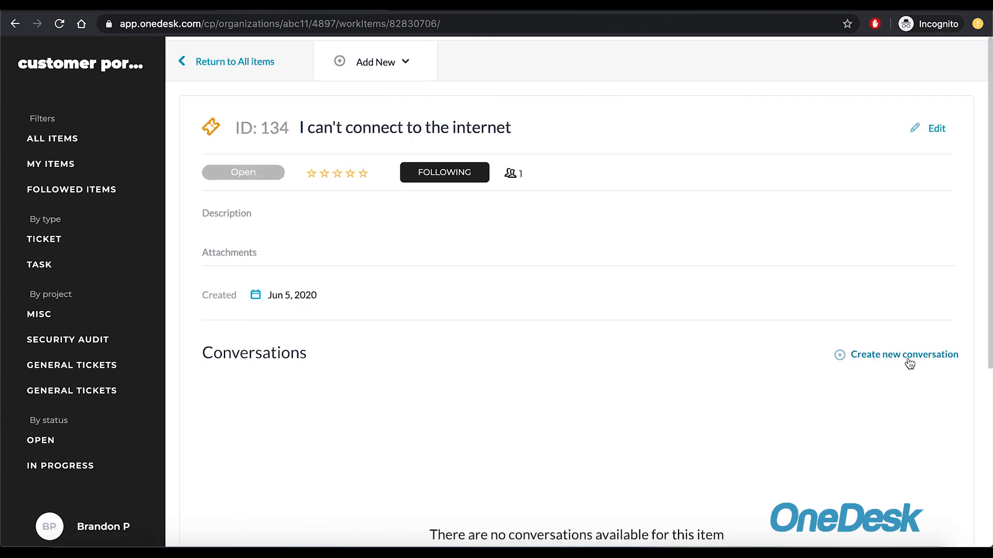
pyautogui.click(895, 357)
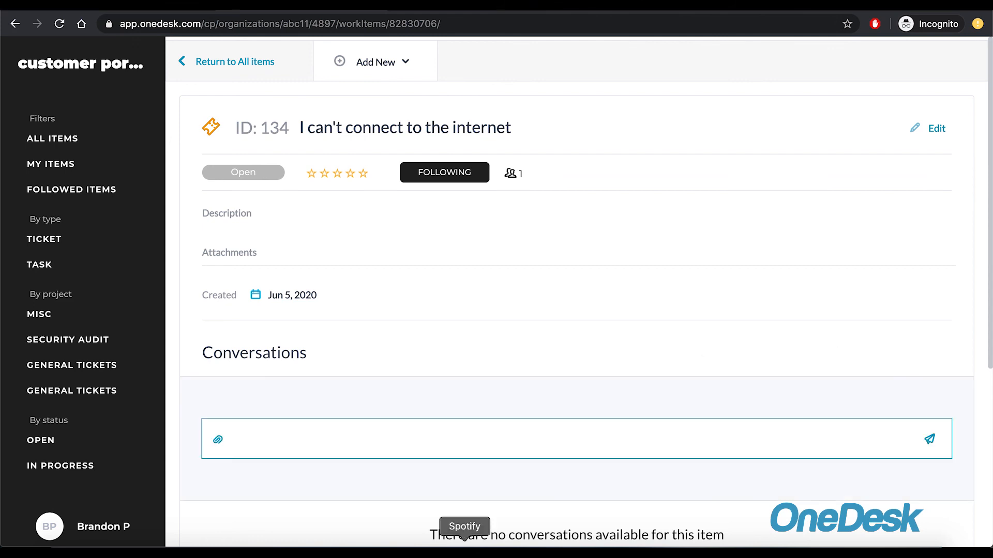
pyautogui.write('test')
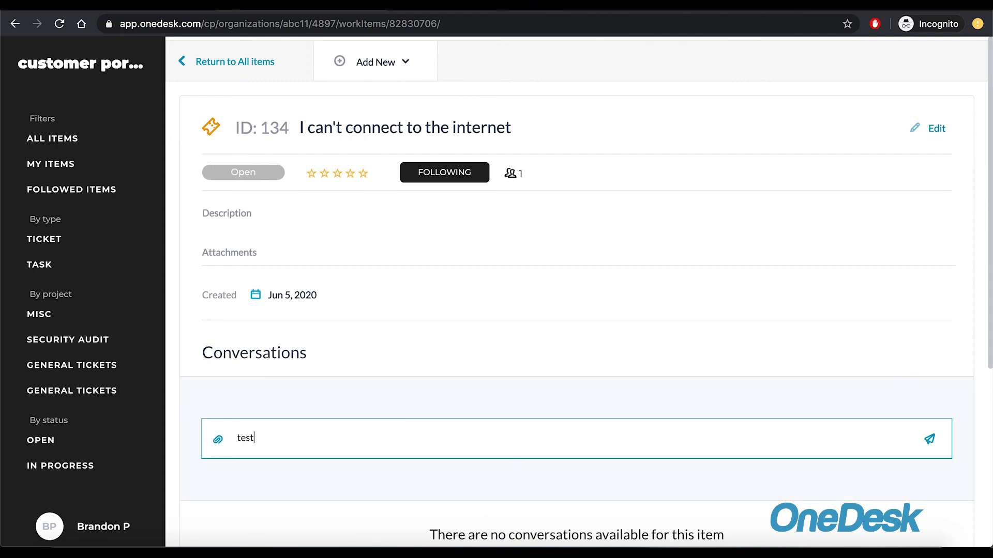
pyautogui.click(929, 441)
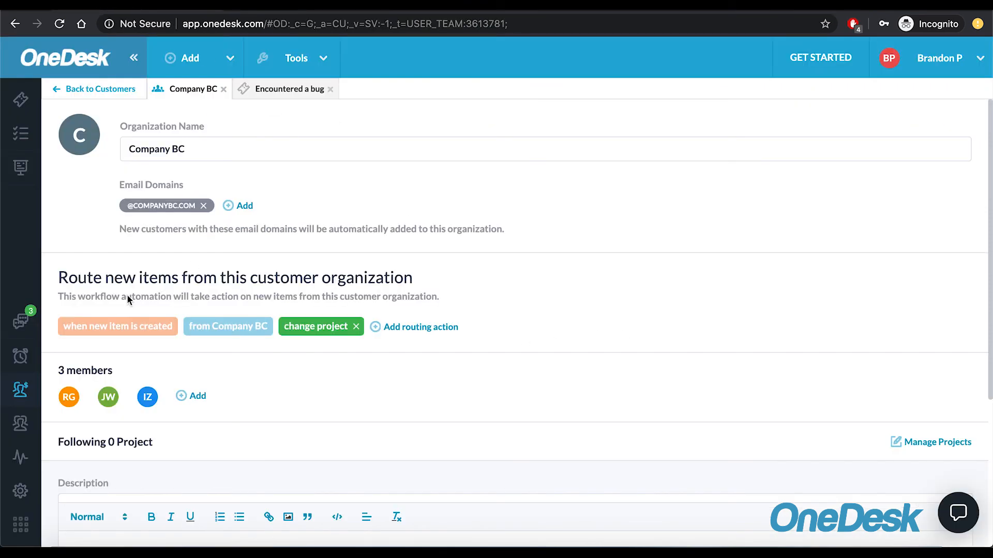
# - Open the ticket "I can't connect to the internet" from its customer conversation in Messenger and create an internal conversation with the message "test"
pyautogui.click(21, 324)
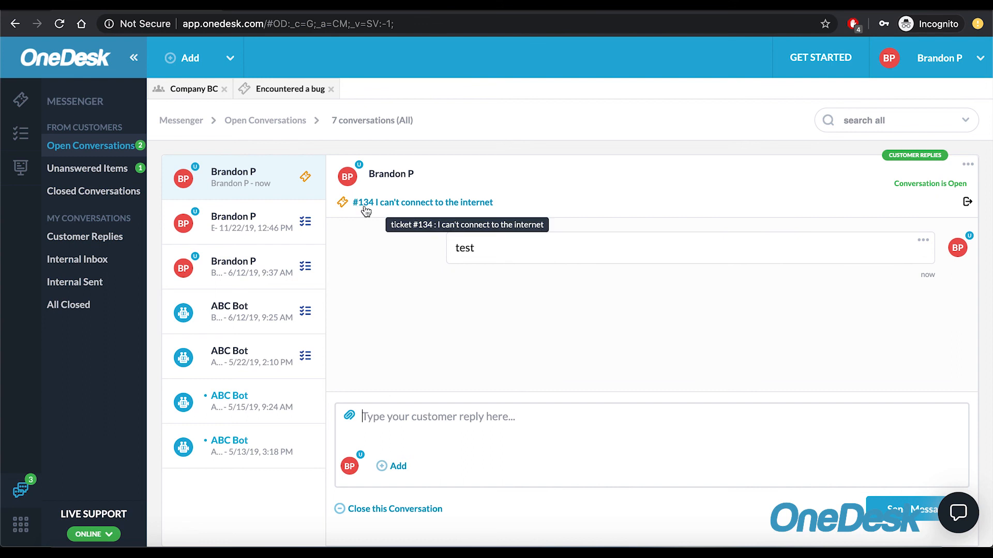
pyautogui.click(431, 205)
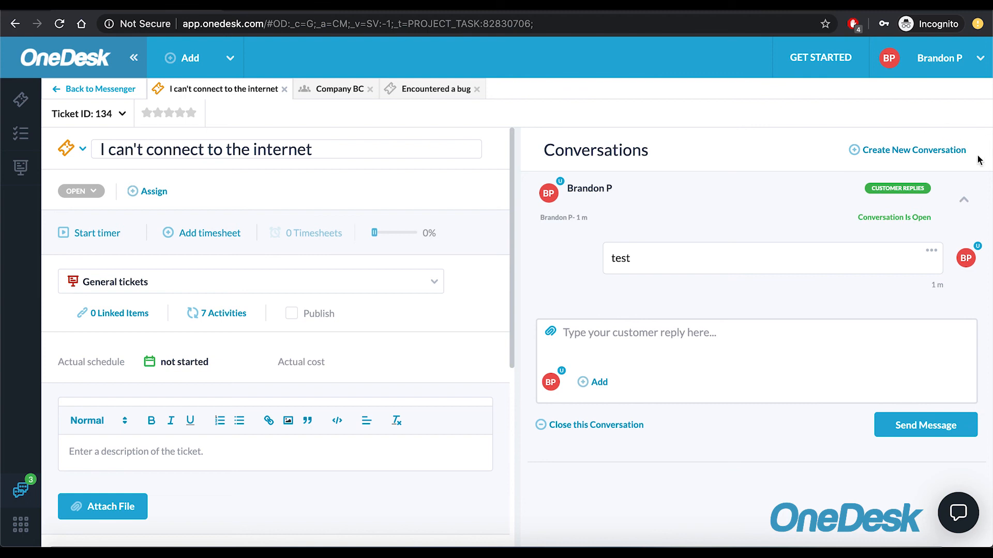
pyautogui.click(920, 150)
pyautogui.click(665, 198)
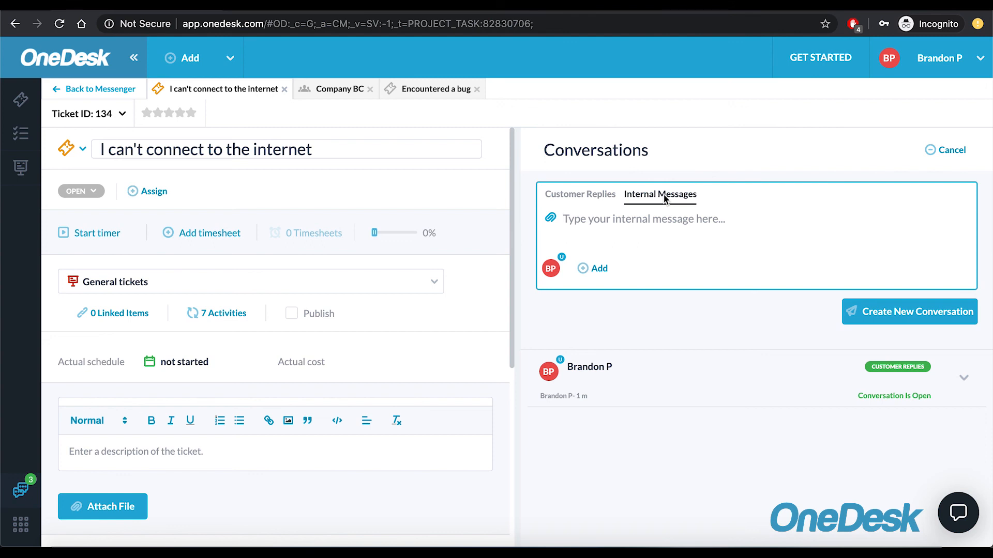
pyautogui.write('test')
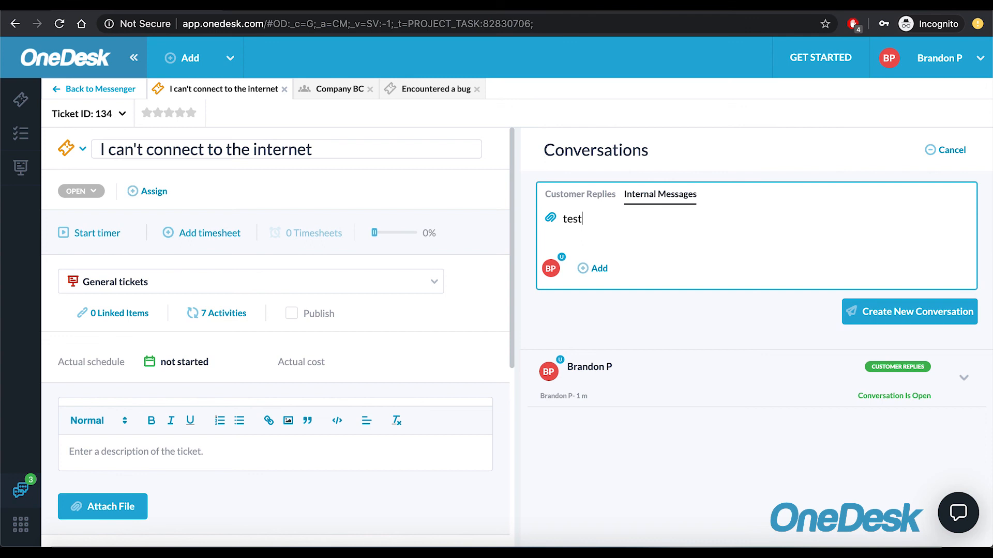
pyautogui.click(942, 320)
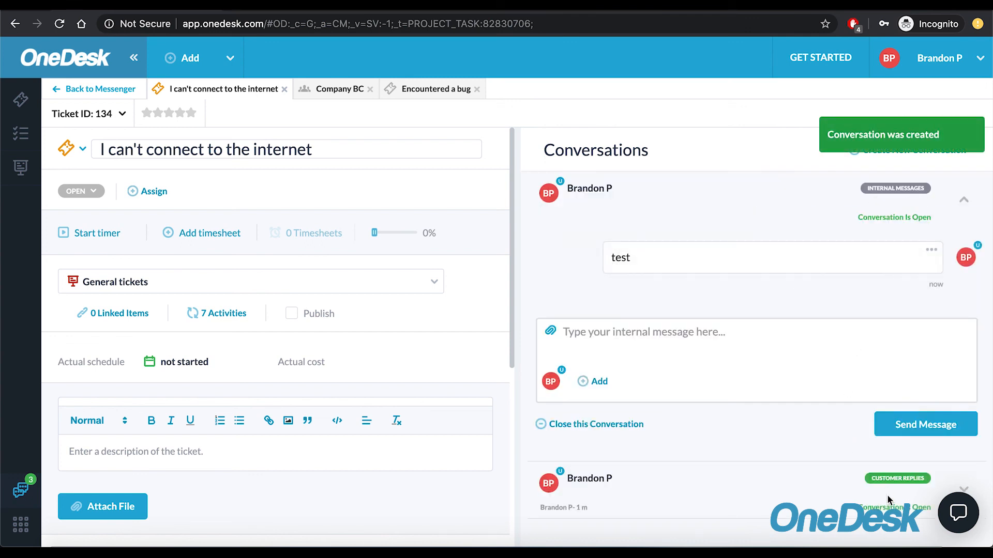
# - Send an internal reply that mentions the third customer support member and reads "I'm encountering a bug."
pyautogui.moveTo(893, 482)
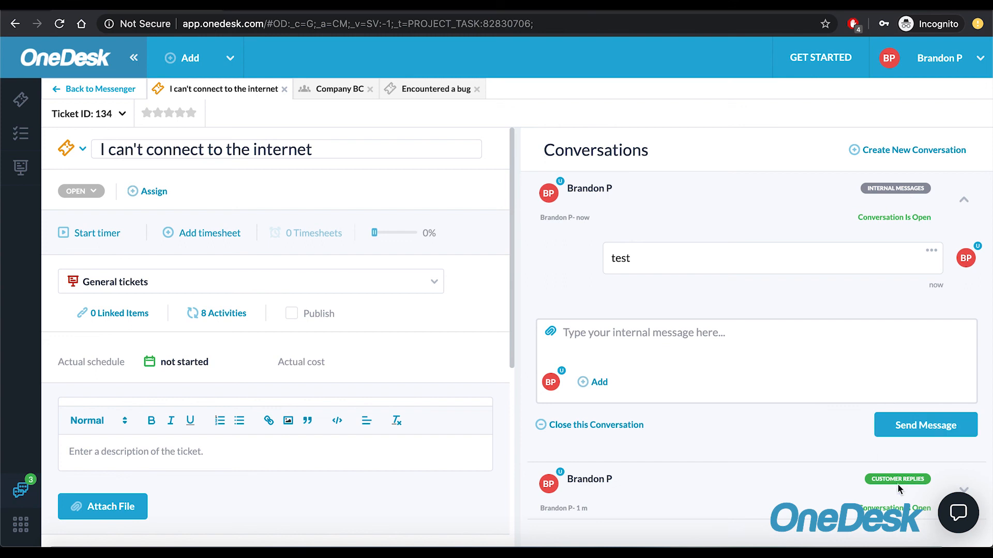
pyautogui.click(660, 352)
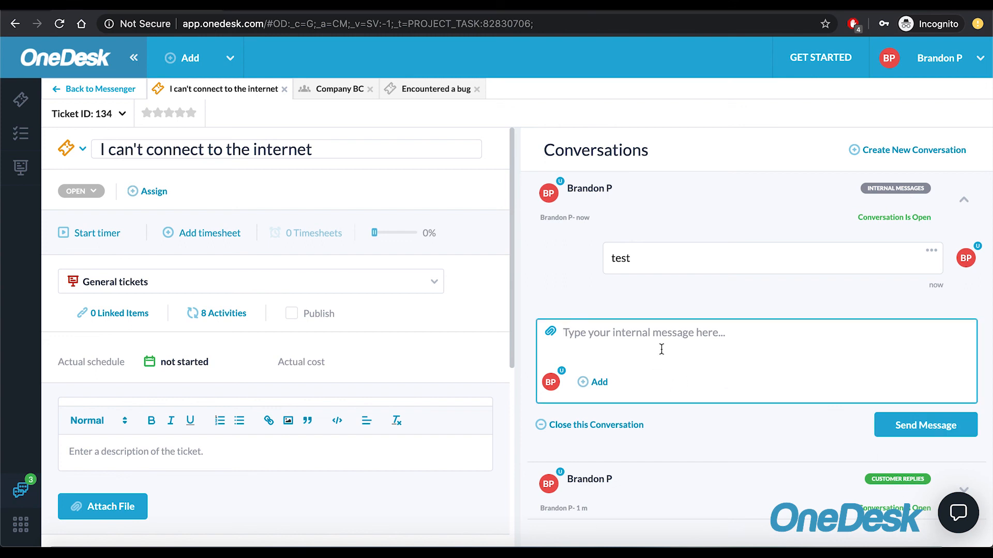
pyautogui.write('@')
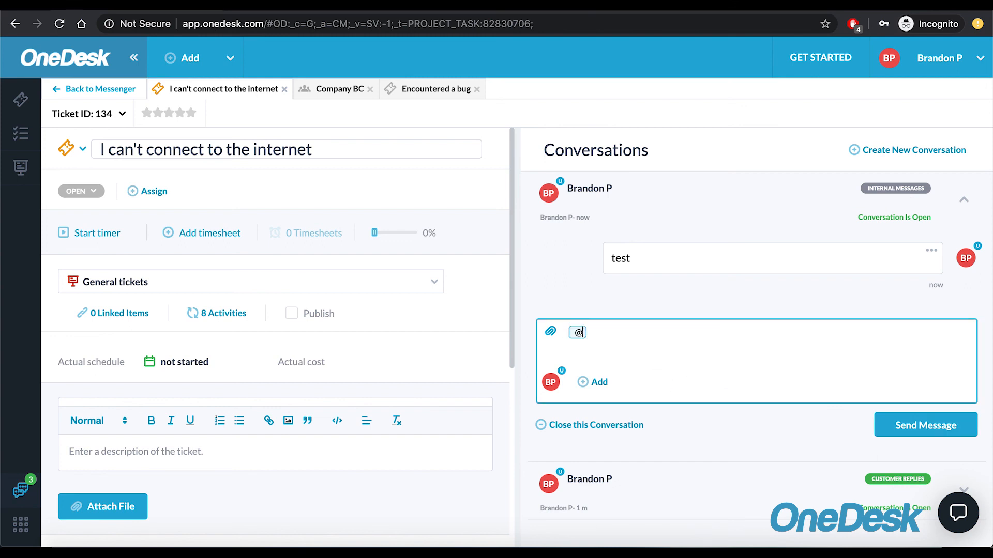
pyautogui.click(671, 265)
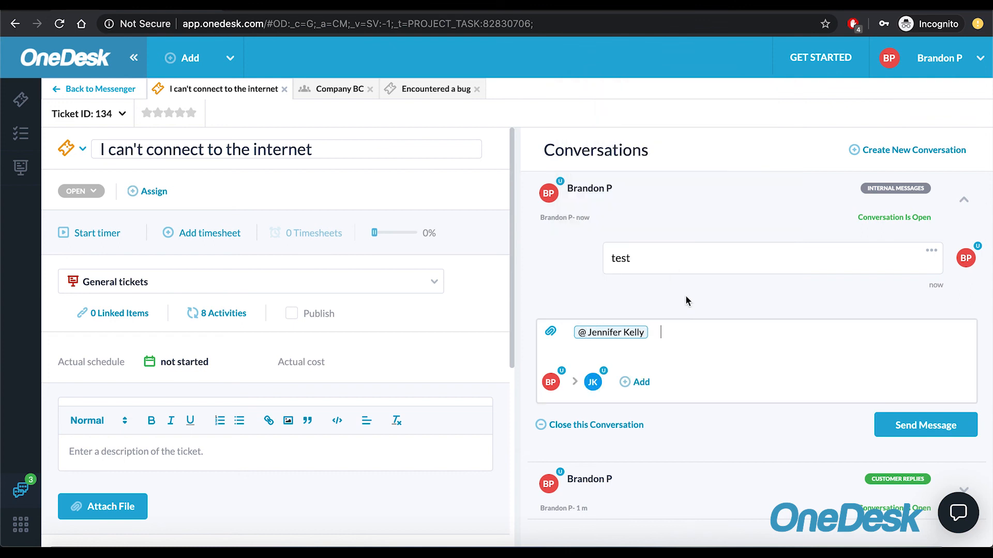
pyautogui.write("I'm encountering a bug.")
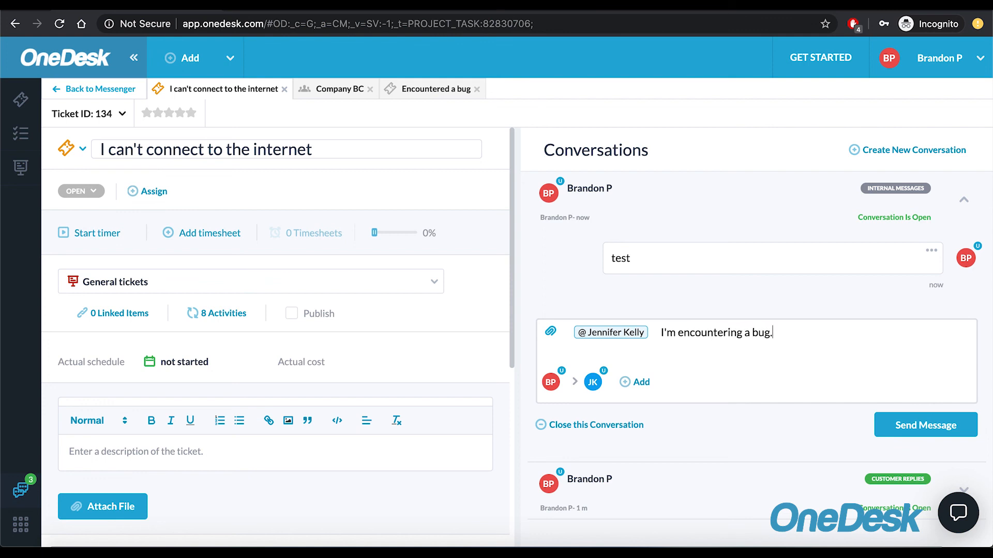
pyautogui.click(913, 433)
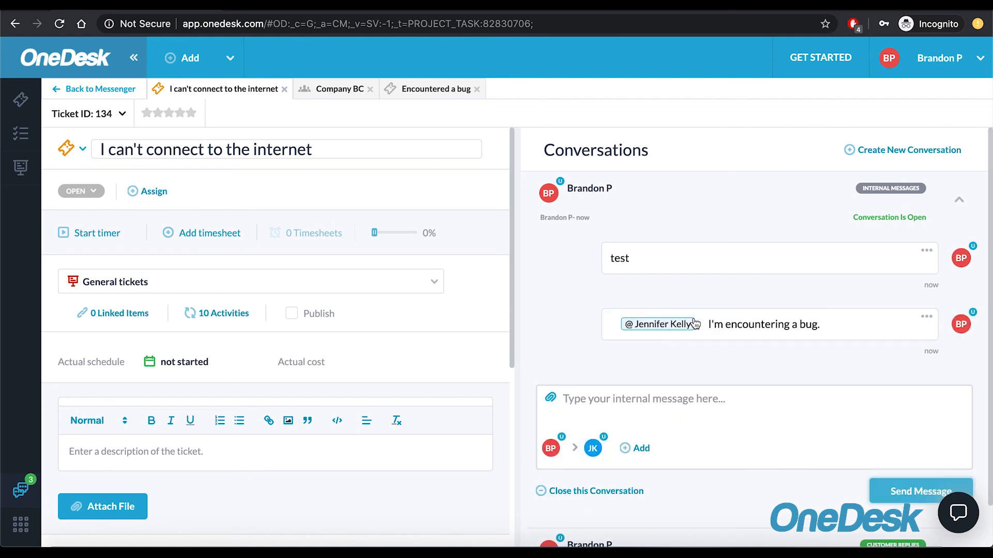
# - Convert the ticket "I can't connect to the internet" into a task
pyautogui.moveTo(665, 327)
pyautogui.scroll(-5, 387, 280)
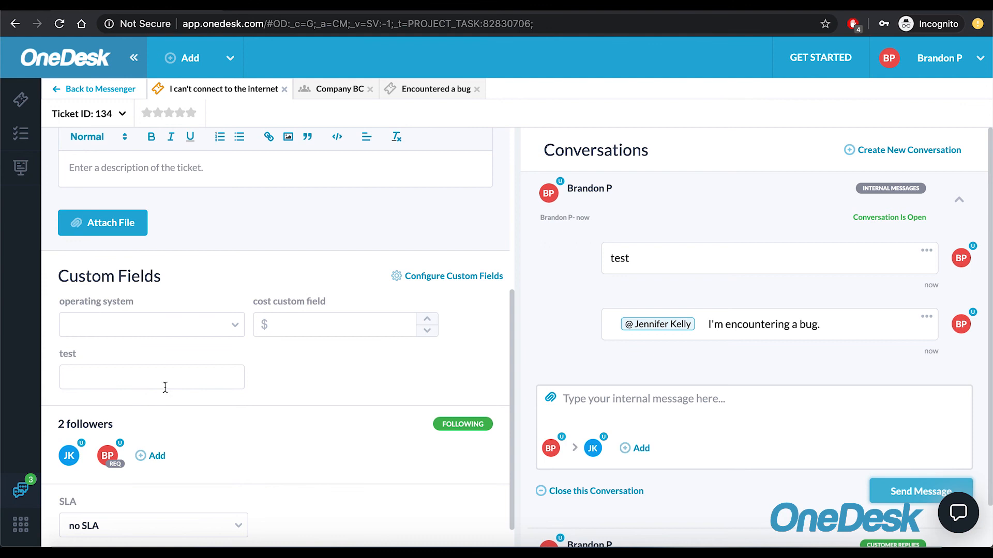
pyautogui.scroll(5, 212, 367)
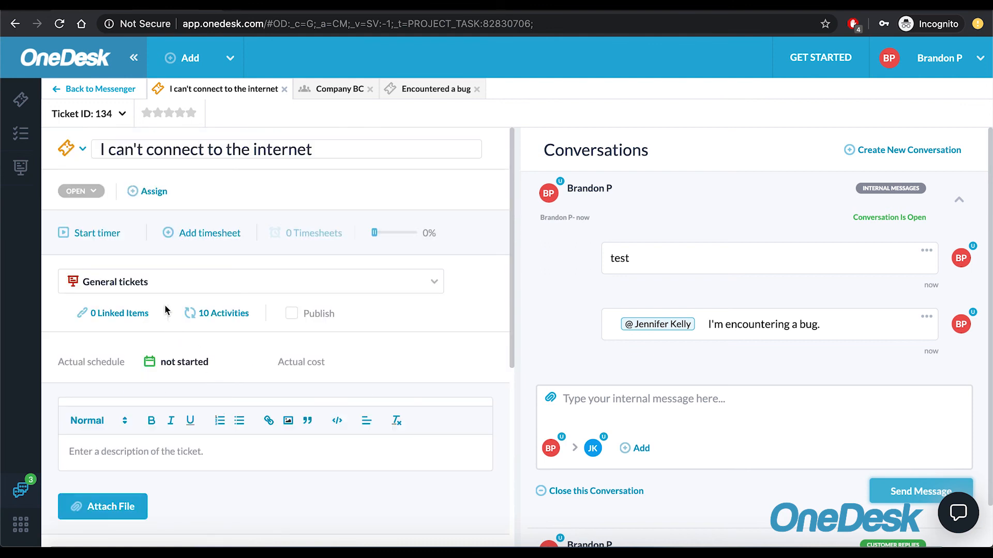
pyautogui.click(77, 152)
pyautogui.click(57, 245)
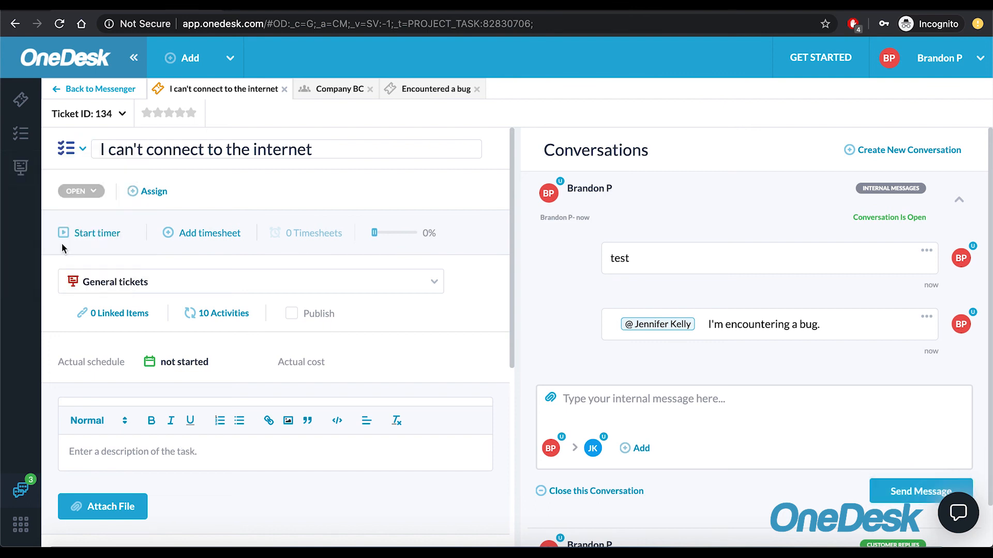
# - Find the converted task within Customer B's General tickets project in the tasks tree view
pyautogui.click(18, 133)
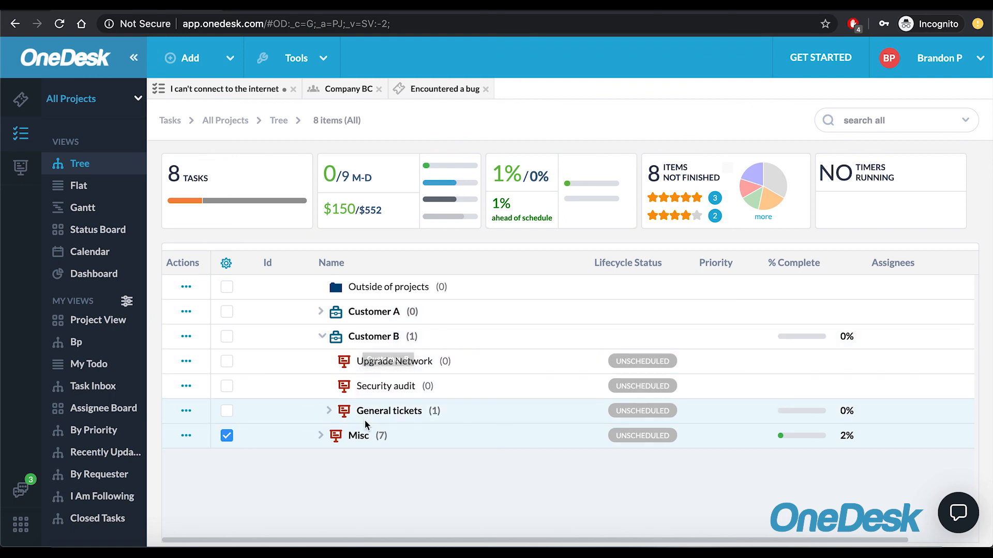
pyautogui.click(328, 411)
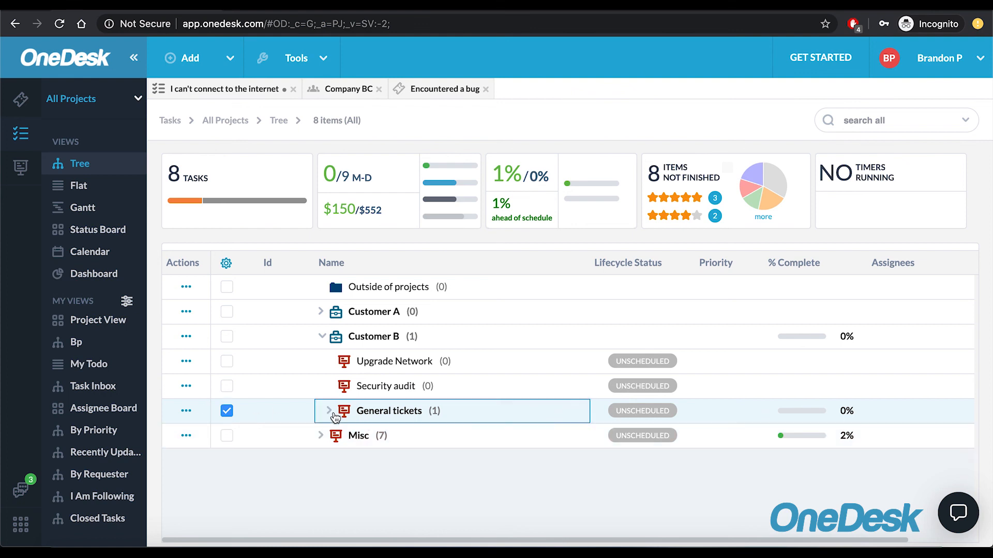
pyautogui.click(343, 435)
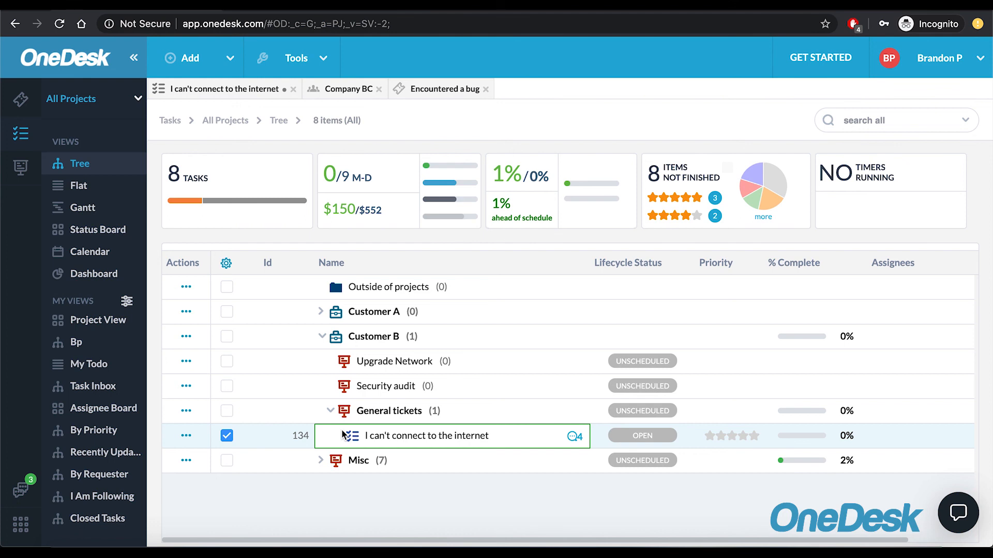
# - Show the tasks as a status board and move the "I can't connect to the internet" card out of the Open column
pyautogui.click(112, 231)
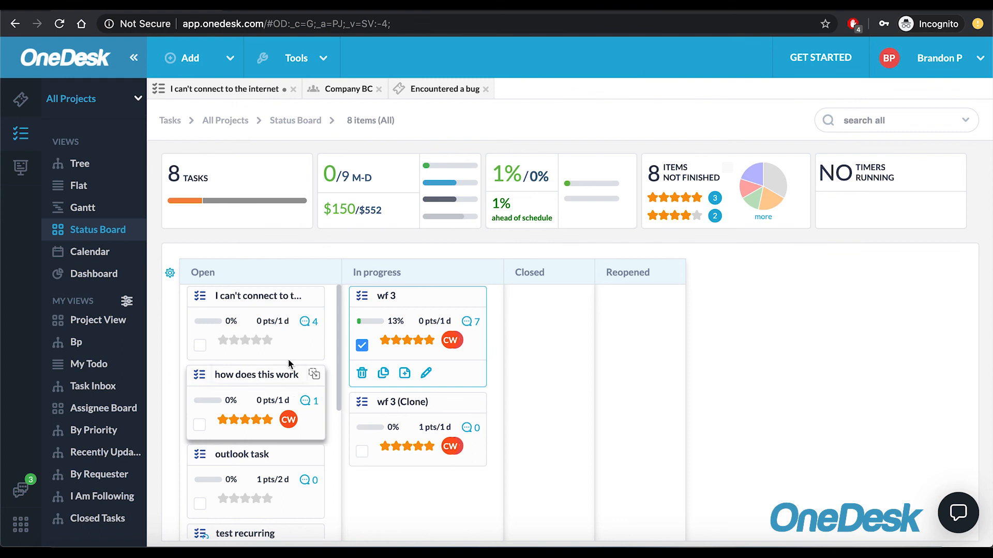
pyautogui.moveTo(263, 331); pyautogui.dragTo(517, 325)
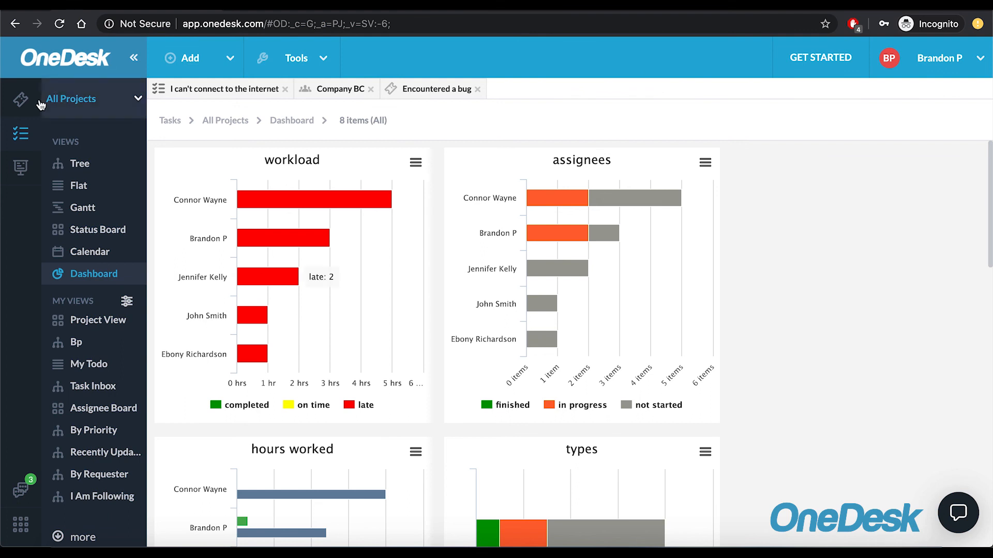
# - Start a new tree view for tasks and filter it by creation date more recent than 24 hours
pyautogui.click(89, 164)
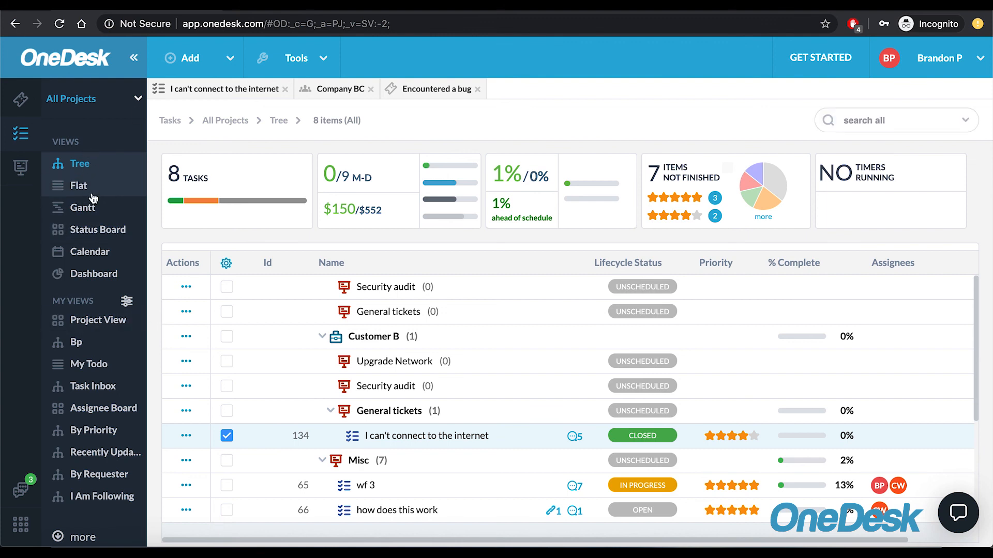
pyautogui.click(125, 302)
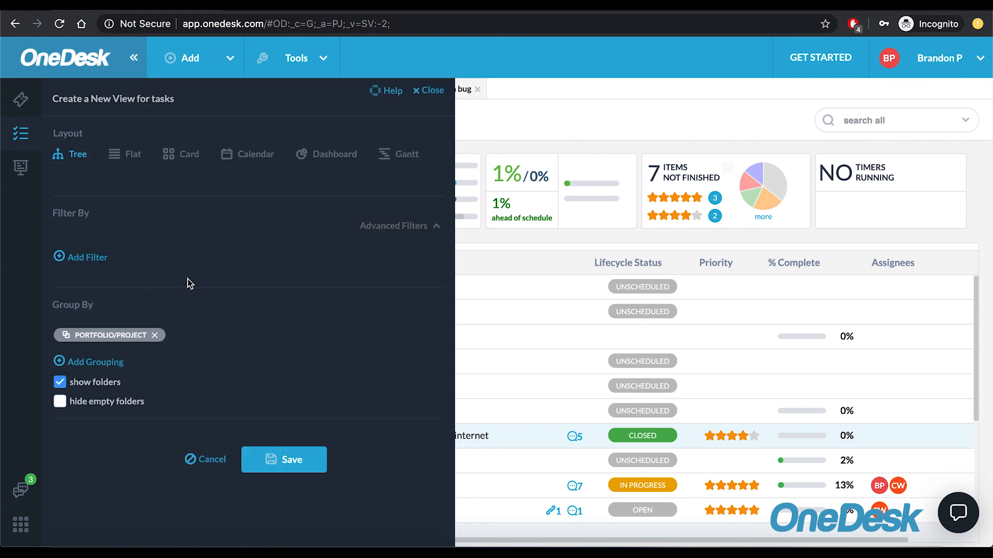
pyautogui.click(85, 261)
pyautogui.click(120, 274)
pyautogui.scroll(-15, 146, 370)
pyautogui.scroll(-3, 147, 368)
pyautogui.scroll(1, 144, 362)
pyautogui.click(138, 303)
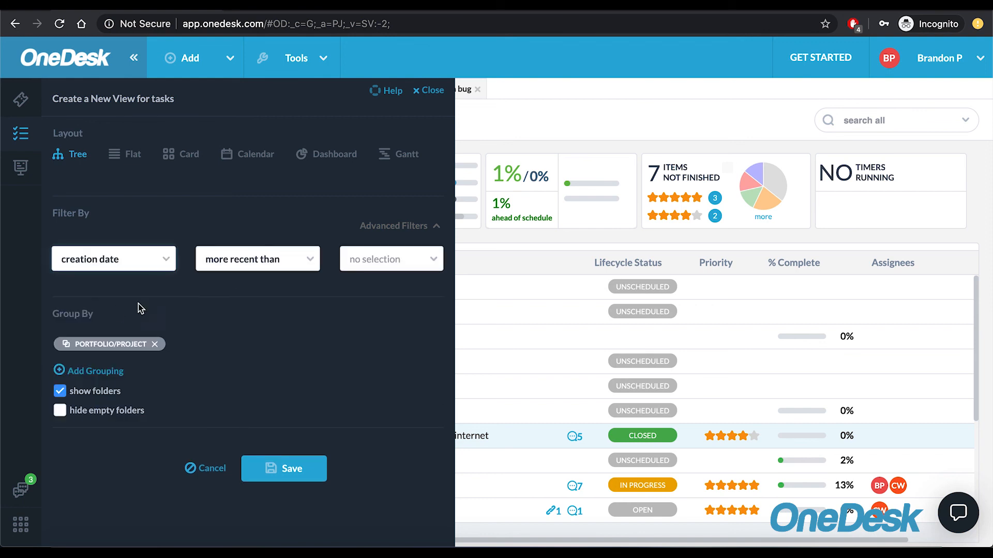
pyautogui.click(407, 271)
pyautogui.click(368, 286)
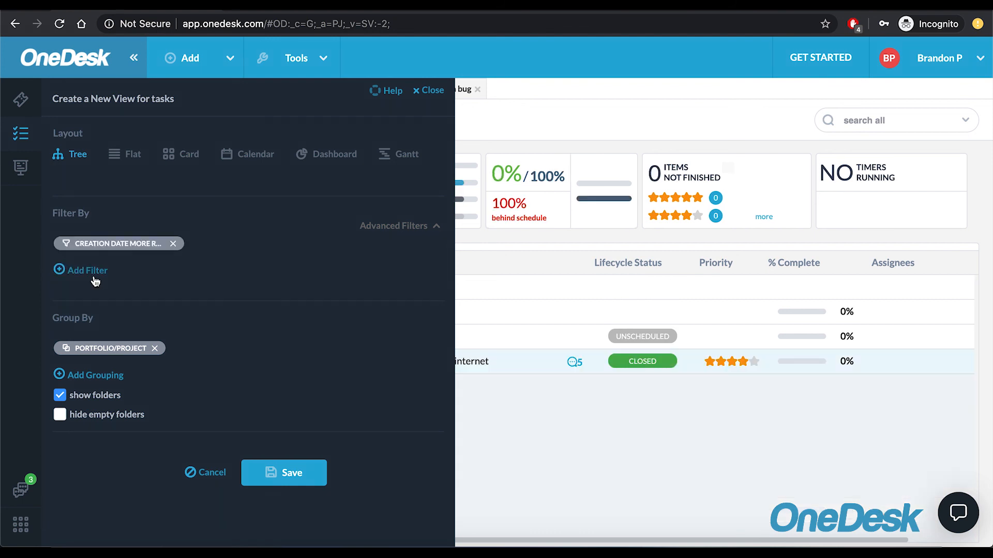
# - Add a second filter to the new view so that priority is more than 3 stars
pyautogui.click(94, 278)
pyautogui.click(124, 279)
pyautogui.scroll(10, 120, 360)
pyautogui.click(99, 322)
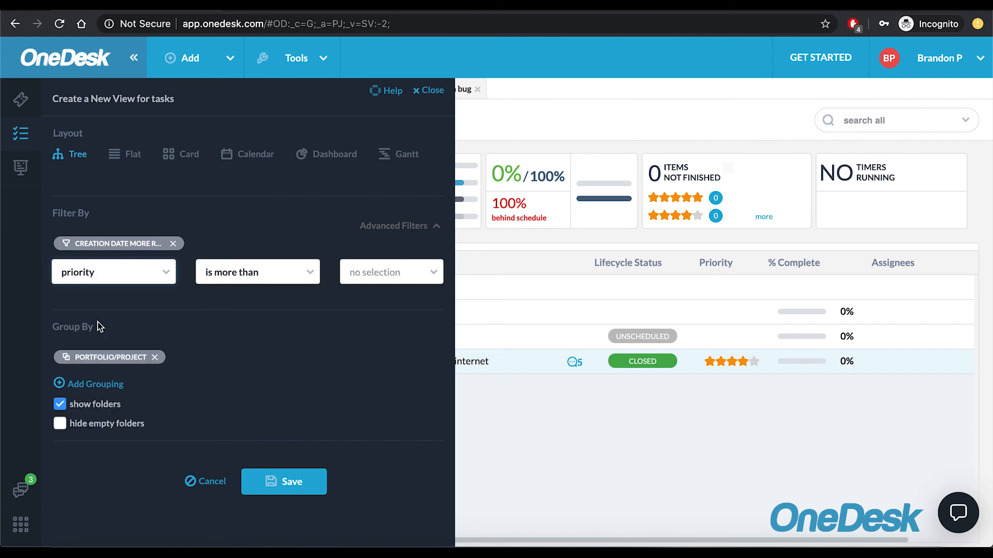
pyautogui.click(381, 273)
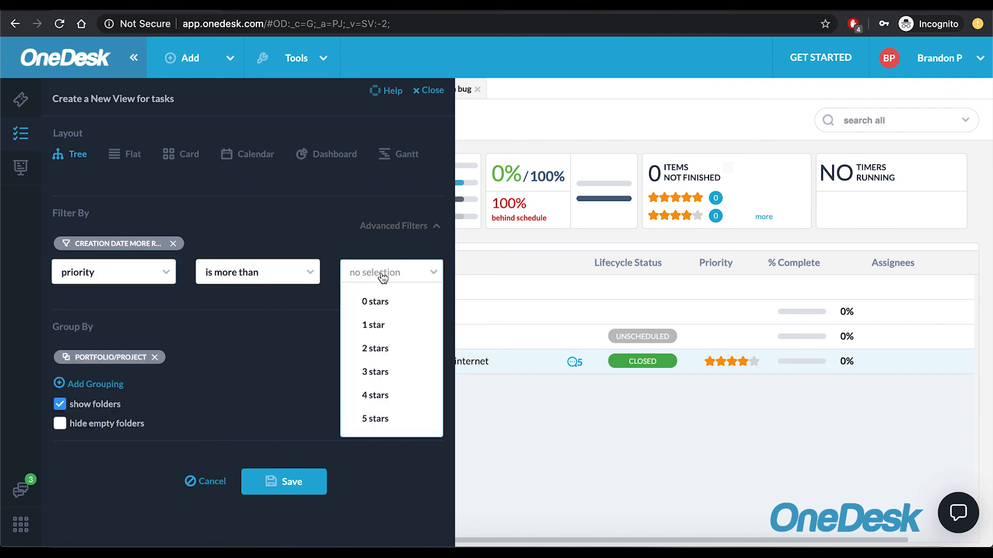
pyautogui.click(393, 373)
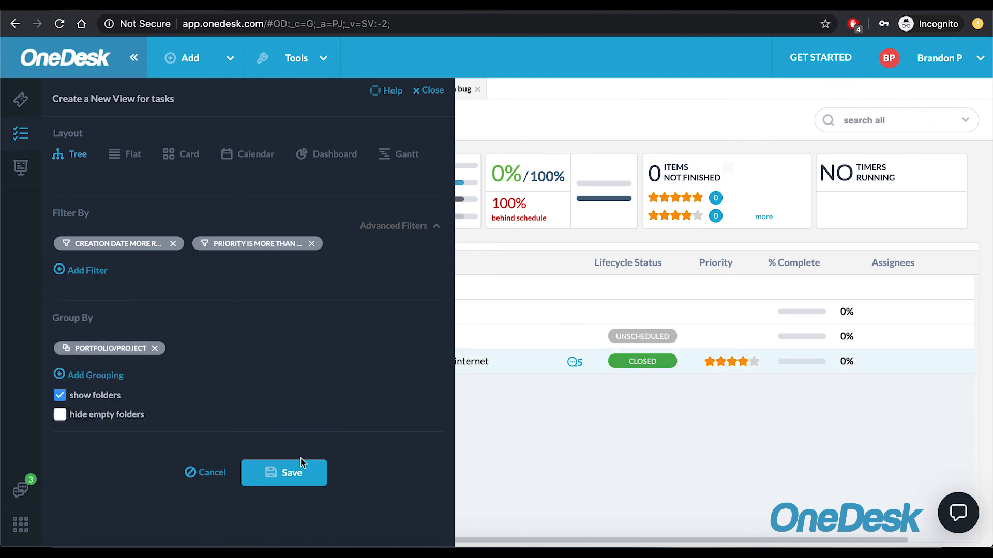
# - Save the filtered tasks view as a new shared view named "Prioritized"
pyautogui.click(303, 472)
pyautogui.click(447, 257)
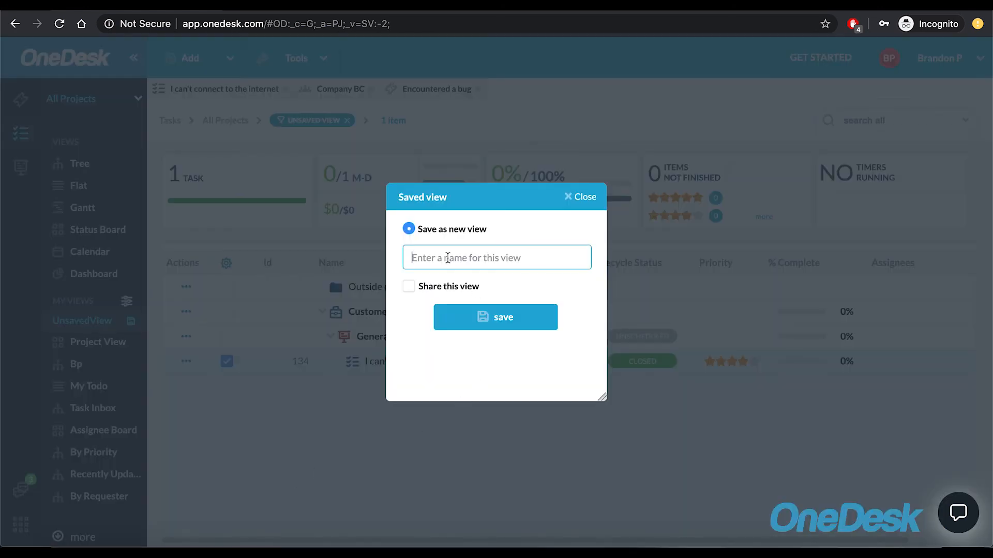
pyautogui.write('Prio')
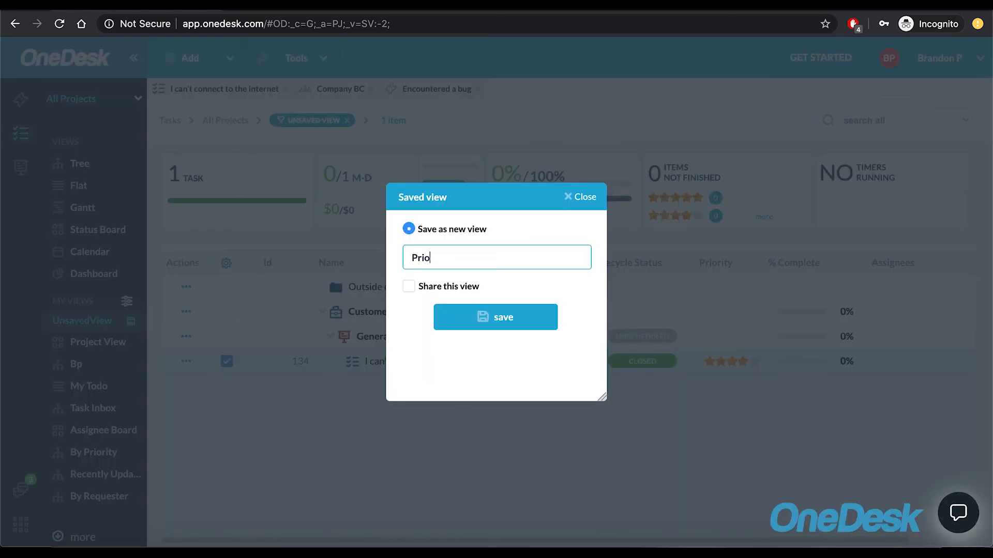
pyautogui.write('ritized')
pyautogui.click(419, 290)
pyautogui.click(482, 318)
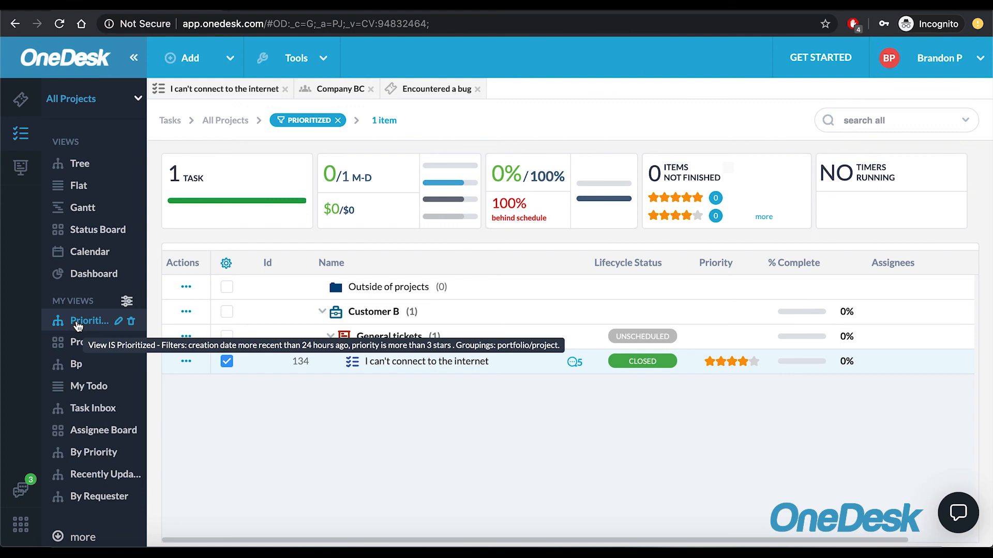
# - Open the "I can't connect to the internet" task and start a new timesheet with 2 hours of work performed
pyautogui.doubleClick(298, 362)
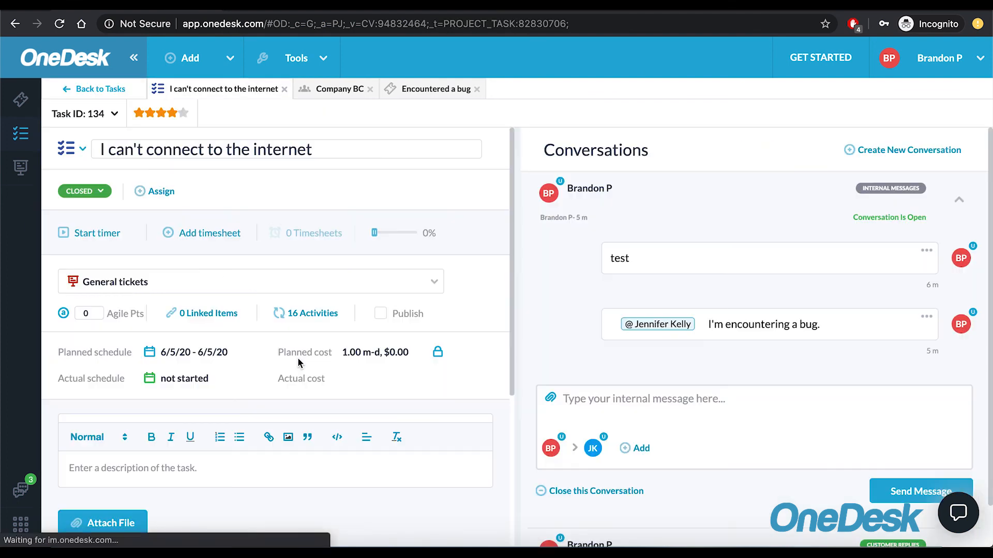
pyautogui.click(188, 234)
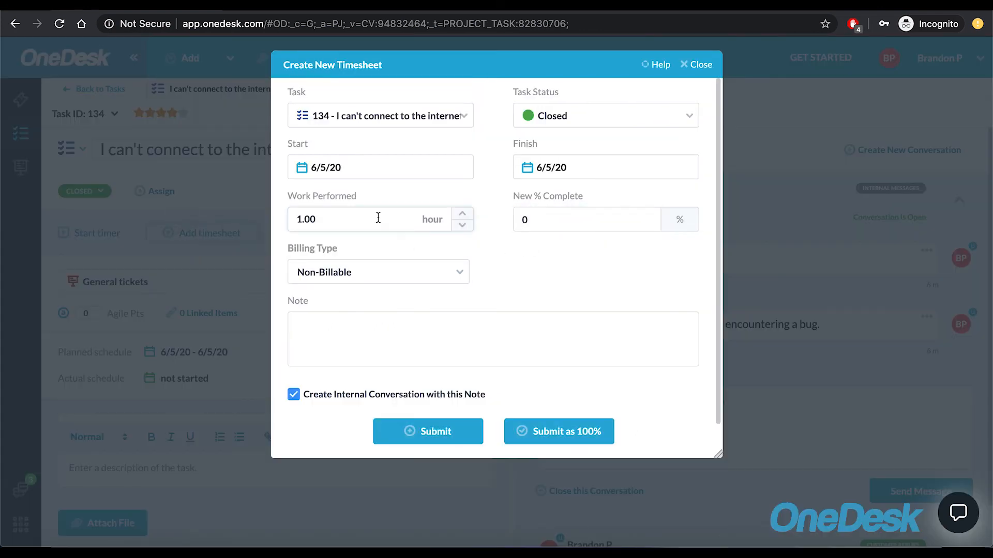
pyautogui.click(462, 214)
# - Set the timesheet's task status to In progress and its new completion to 50%
pyautogui.click(592, 128)
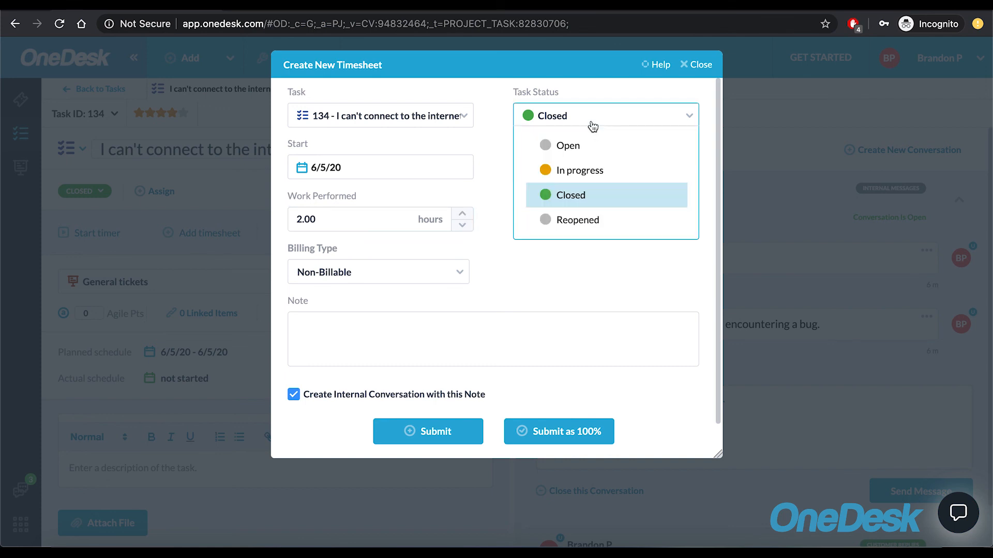
pyautogui.click(474, 195)
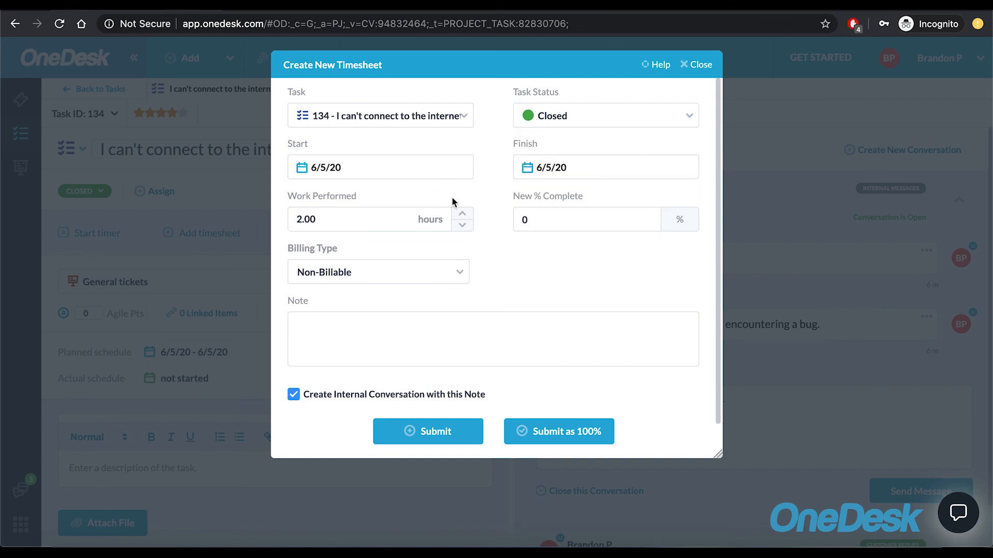
pyautogui.click(547, 114)
pyautogui.click(552, 175)
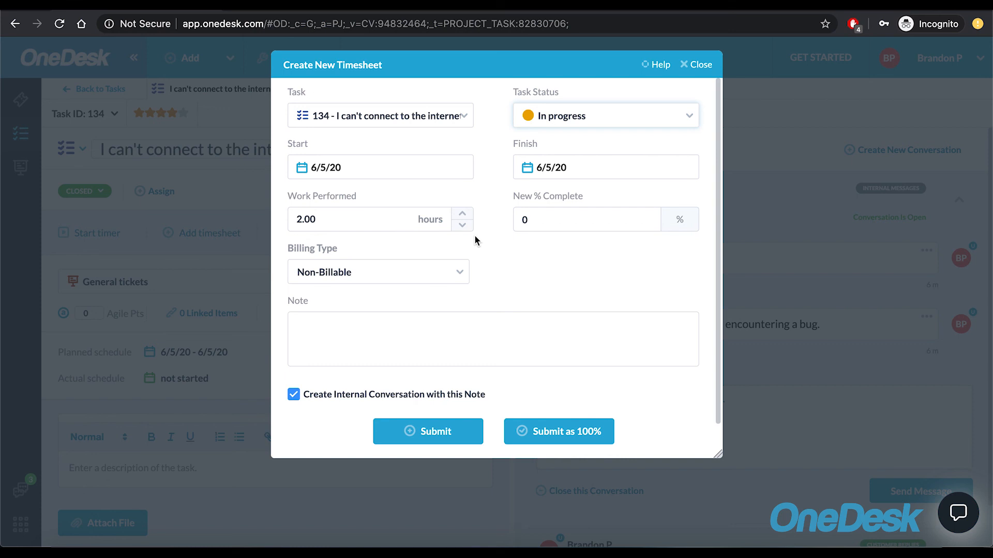
pyautogui.click(580, 220)
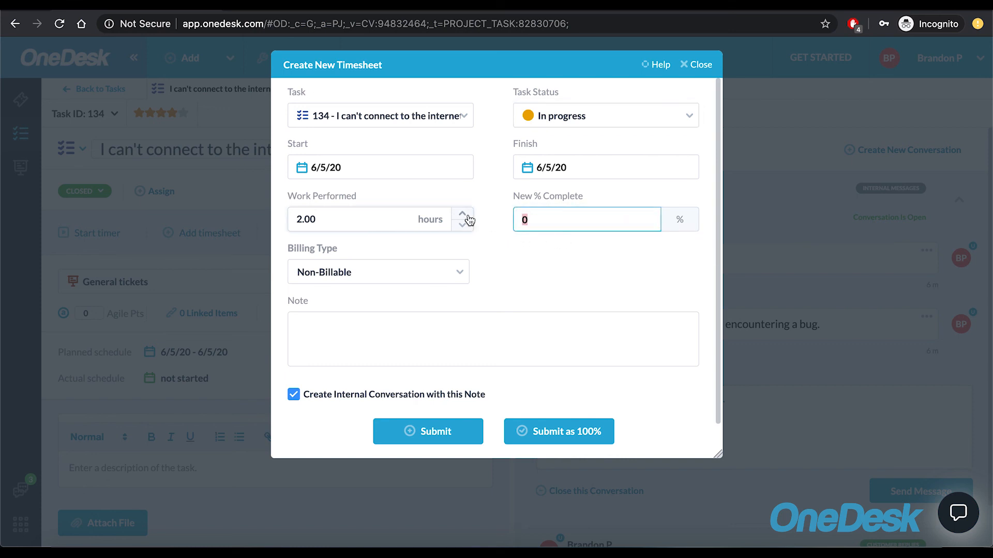
pyautogui.write('50')
pyautogui.click(516, 274)
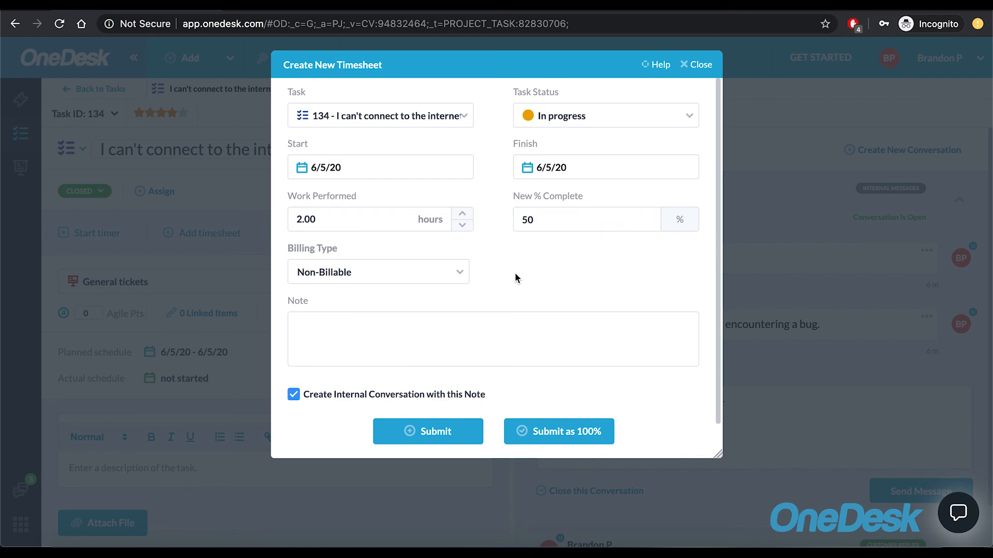
# - Set the timesheet's billing type to Billable and submit it
pyautogui.click(412, 276)
pyautogui.click(394, 302)
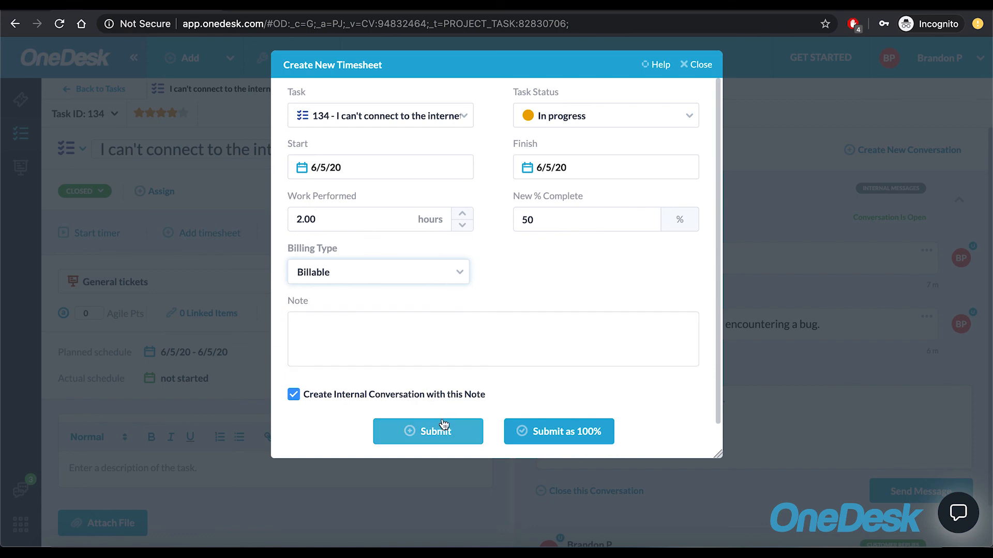
pyautogui.click(434, 436)
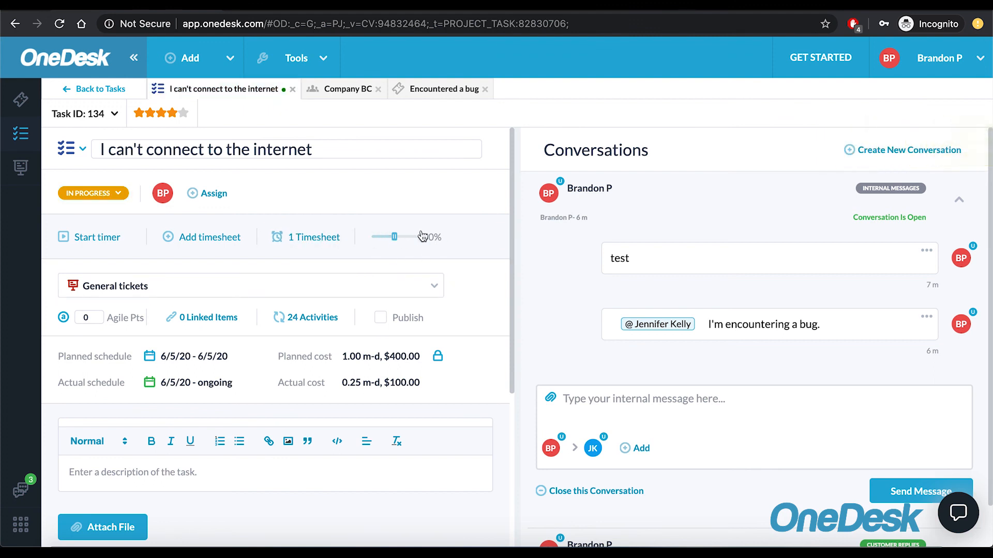
pyautogui.moveTo(401, 235)
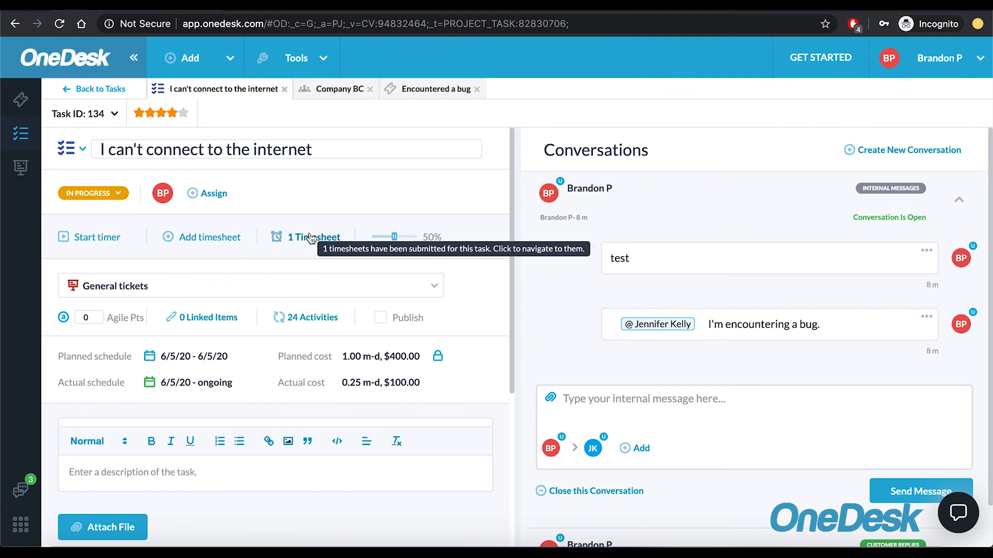
# - Open the timesheets application and review which columns its tree view can show
pyautogui.moveTo(21, 535)
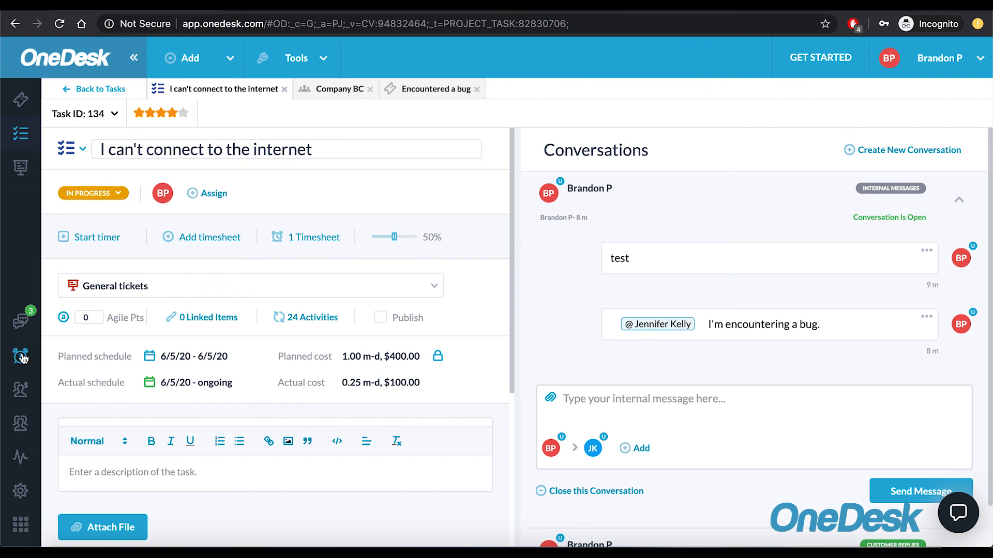
pyautogui.click(22, 355)
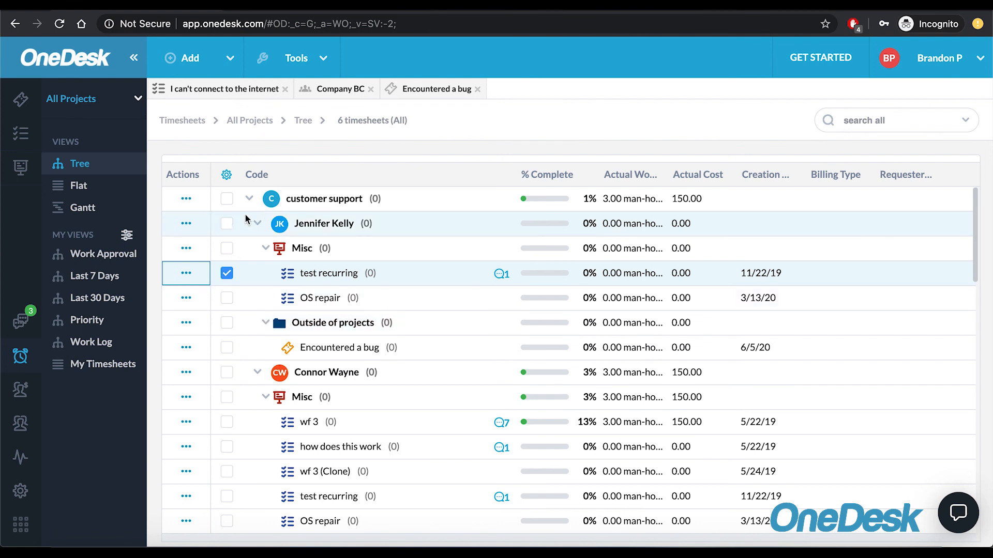
pyautogui.click(226, 175)
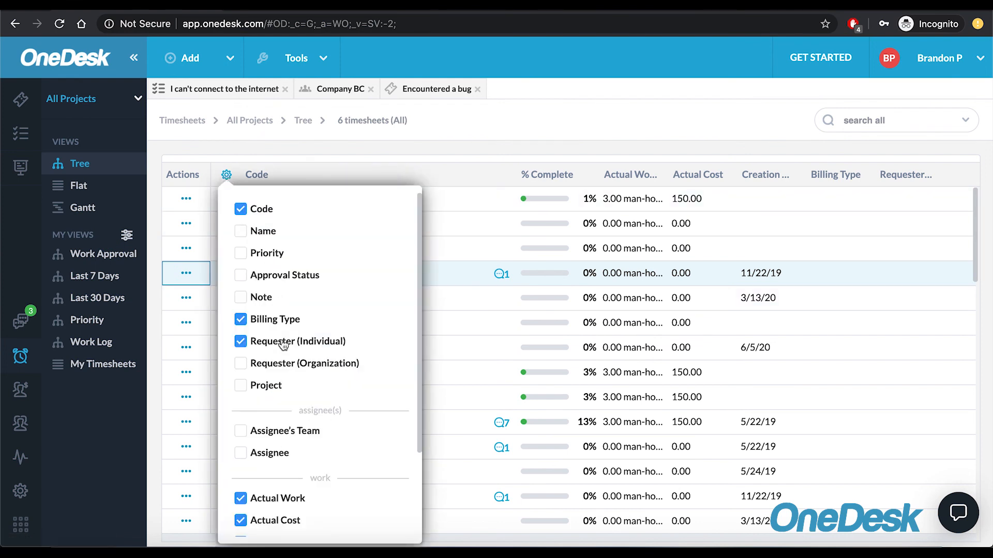
pyautogui.scroll(-2, 284, 343)
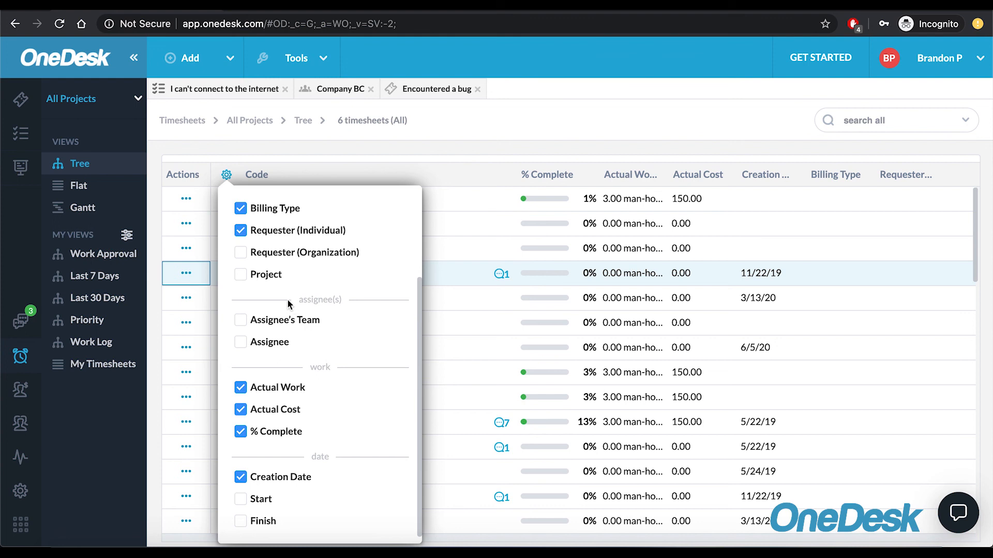
pyautogui.scroll(3, 288, 300)
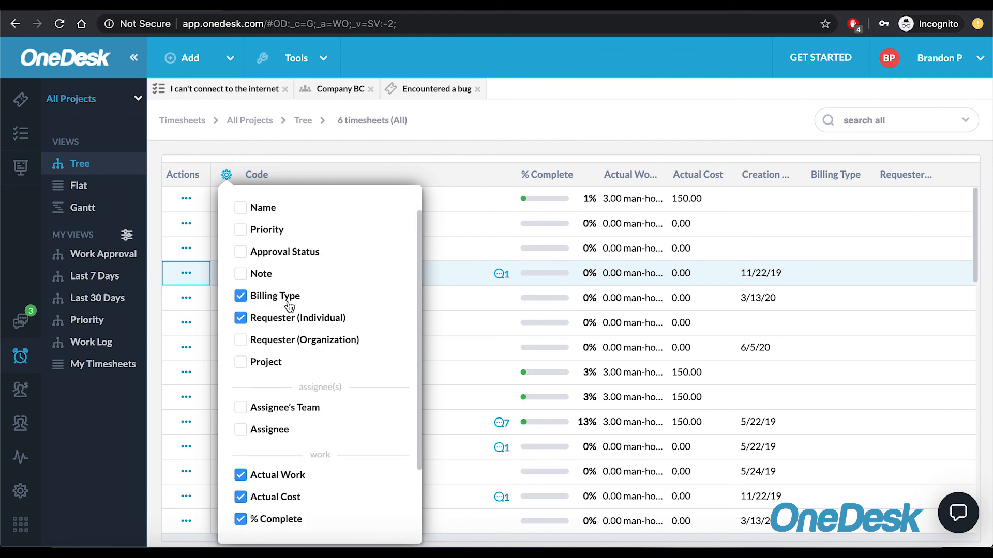
pyautogui.click(470, 138)
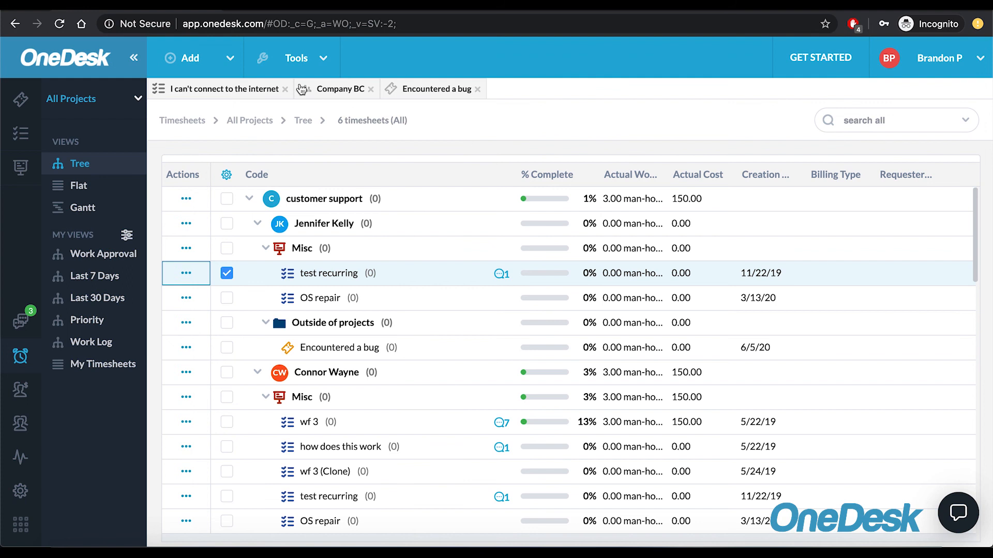
# - Examine the option for creating a new report among the item types that can be added
pyautogui.click(299, 68)
pyautogui.click(230, 56)
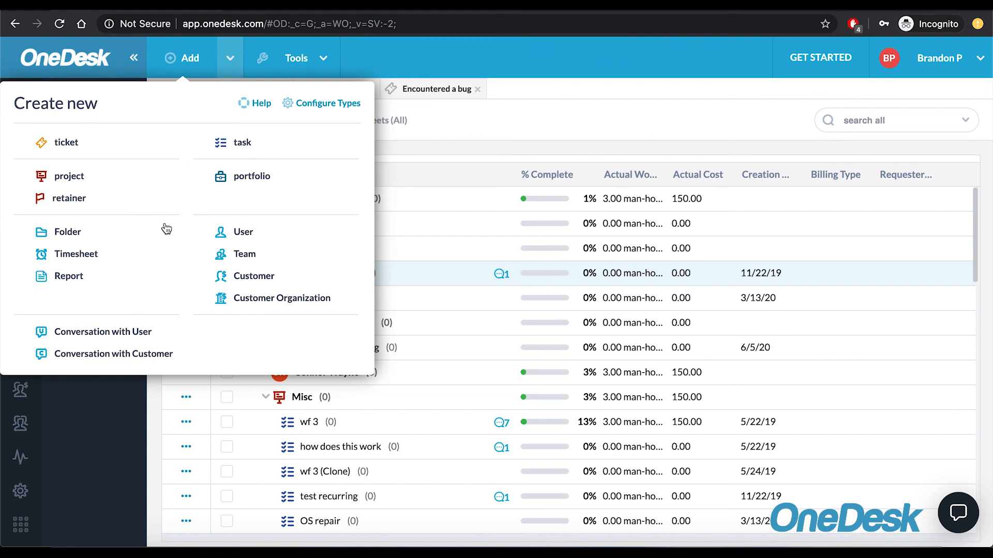
pyautogui.click(102, 276)
pyautogui.click(682, 123)
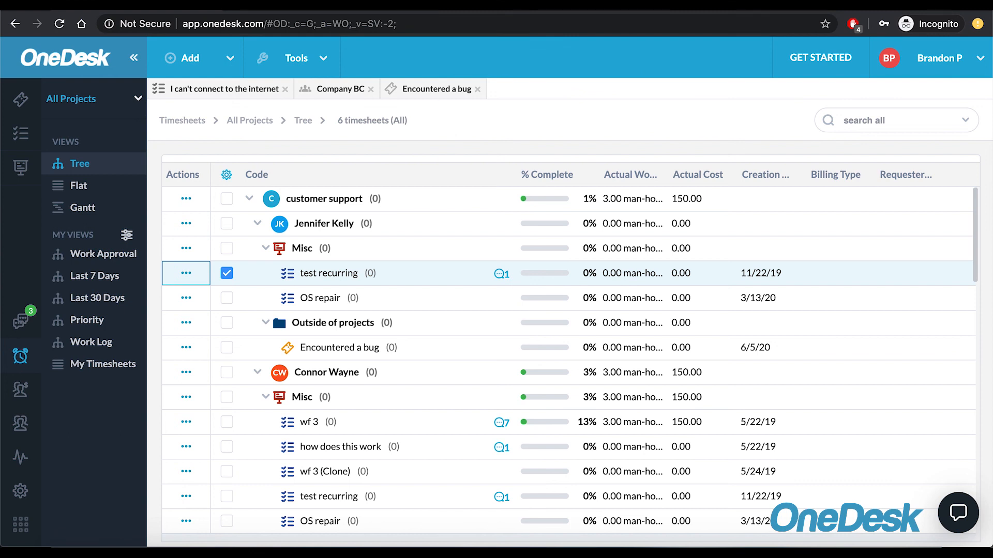
pyautogui.click(241, 64)
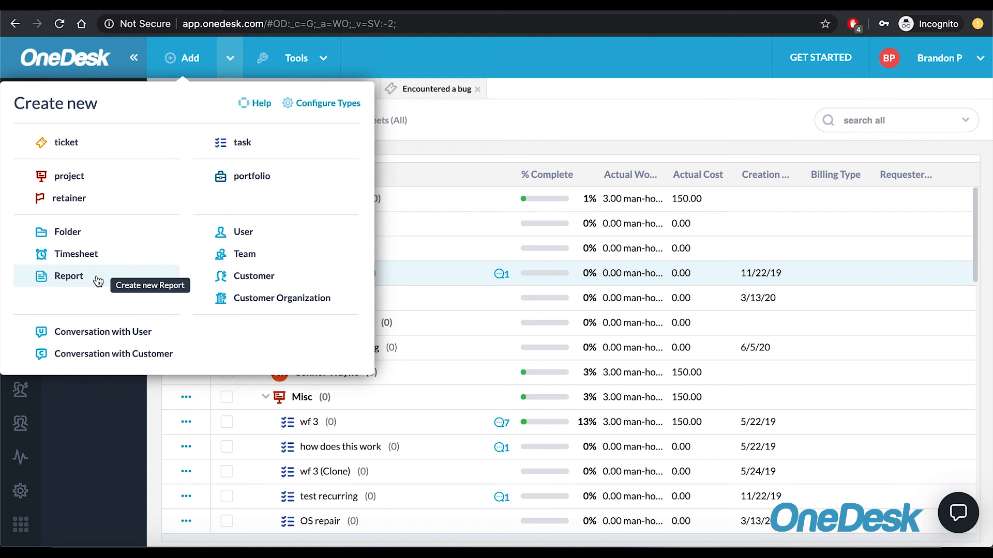
pyautogui.click(432, 272)
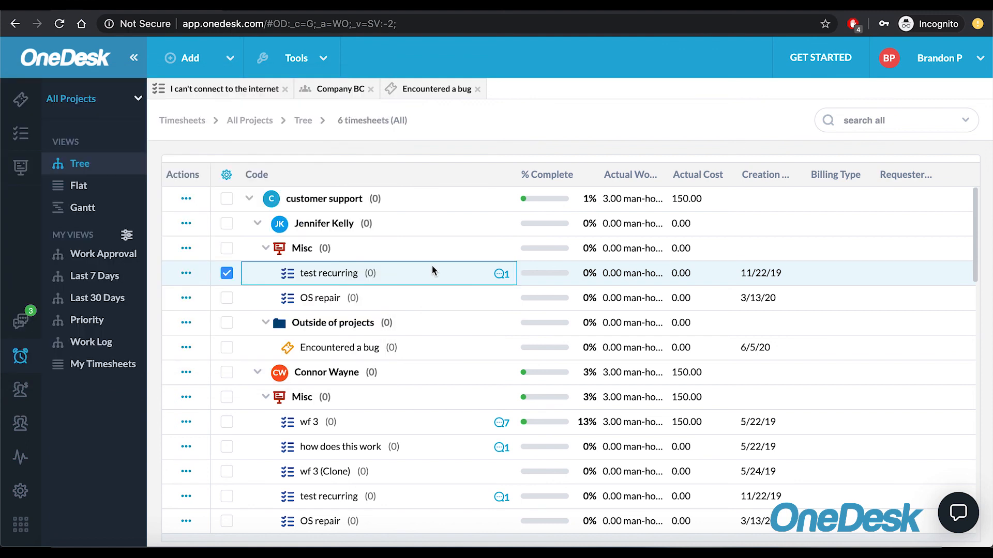
# - Open the ticket administration settings and review the detail panel properties, internal creation form, automations and SLAs
pyautogui.click(24, 493)
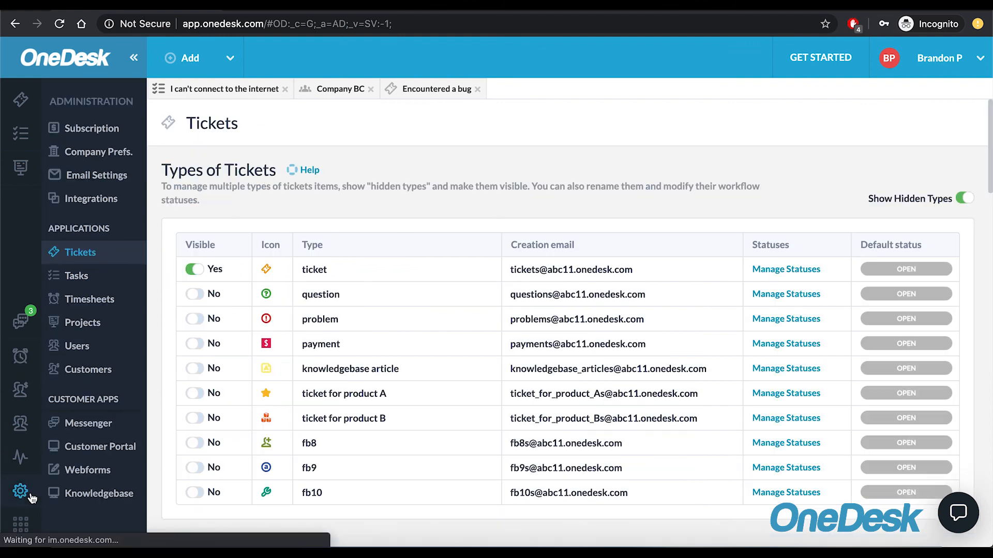
pyautogui.scroll(-15, 473, 418)
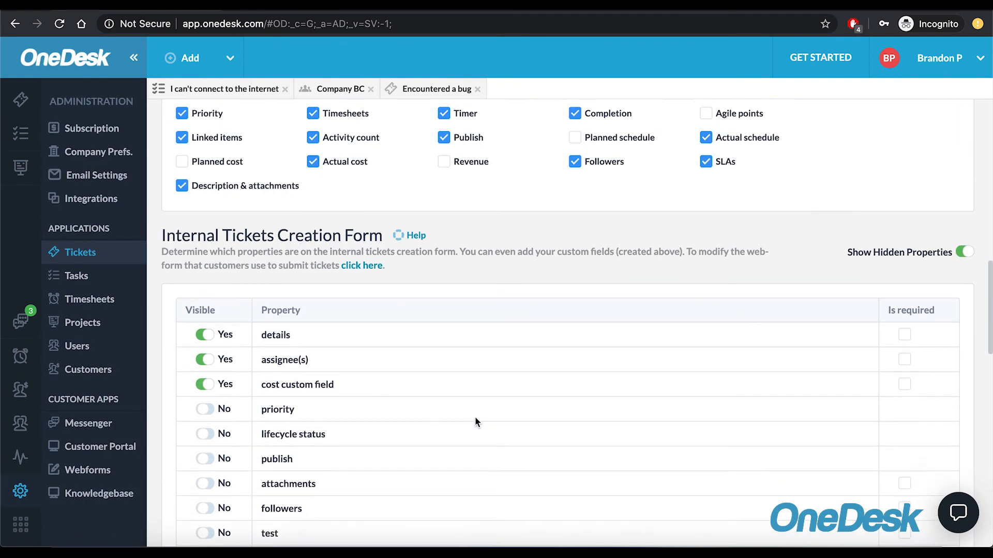
pyautogui.scroll(4, 455, 421)
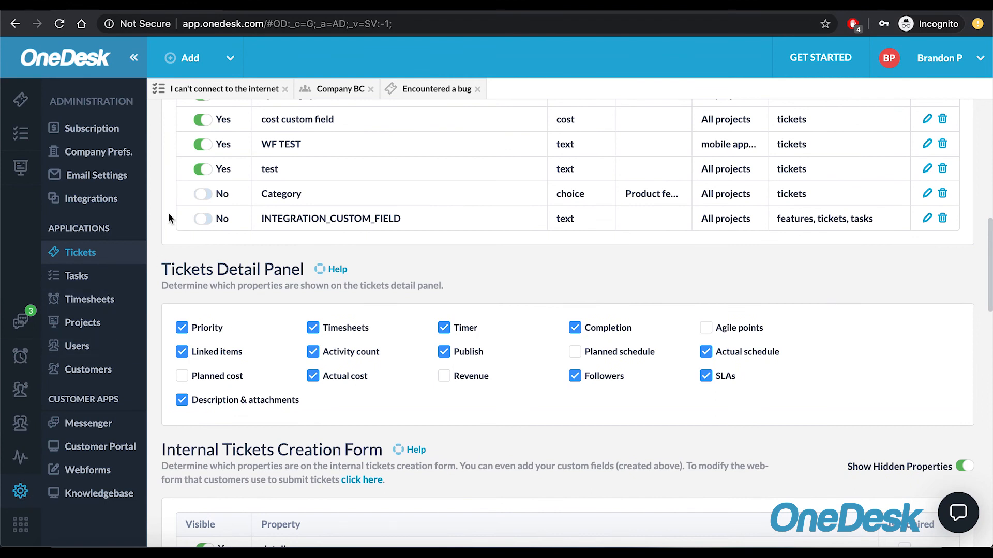
pyautogui.scroll(-20, 280, 284)
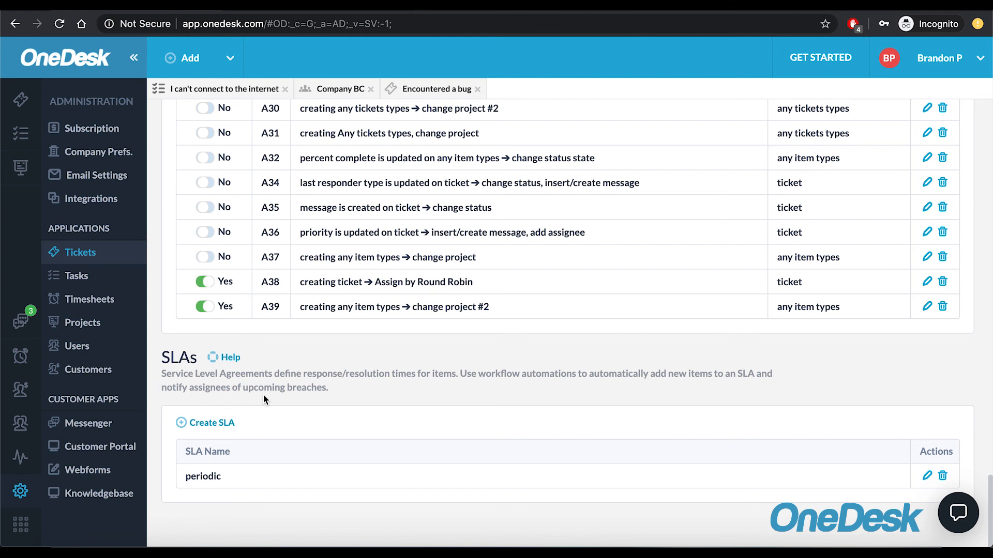
# - Try out a new SLA with a first reply time of 1 hour and a resolution time for 5-star priority
pyautogui.click(212, 423)
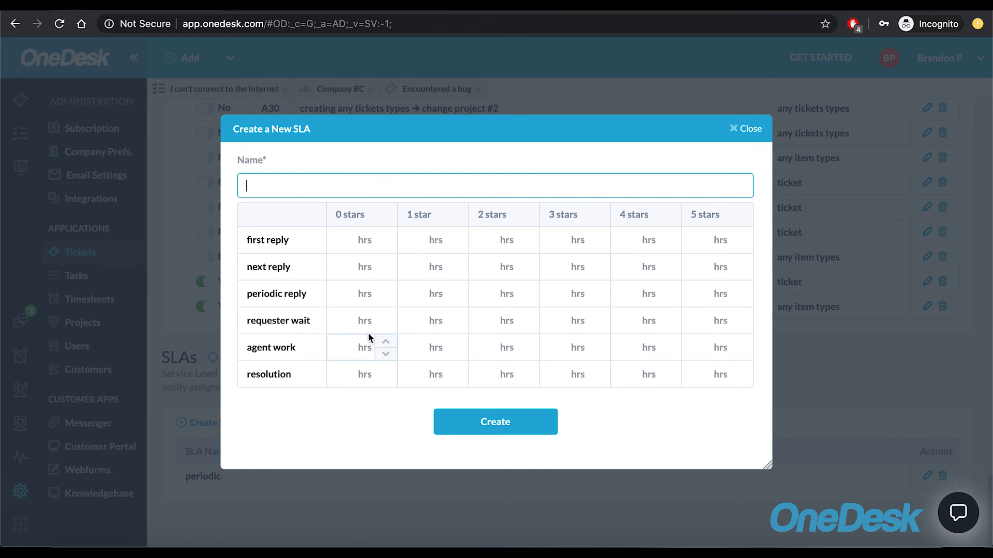
pyautogui.click(740, 235)
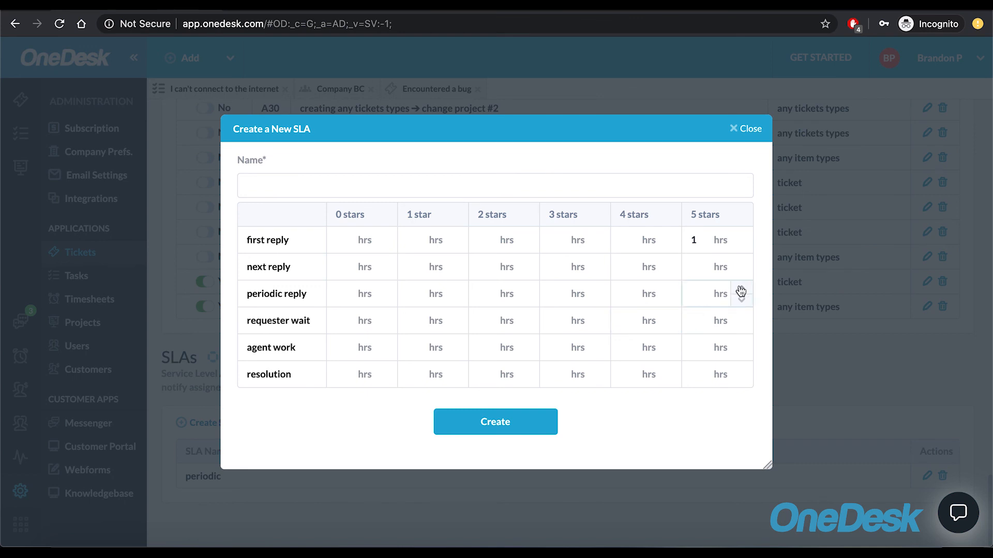
pyautogui.click(742, 370)
pyautogui.click(742, 371)
pyautogui.click(742, 370)
pyautogui.click(742, 370)
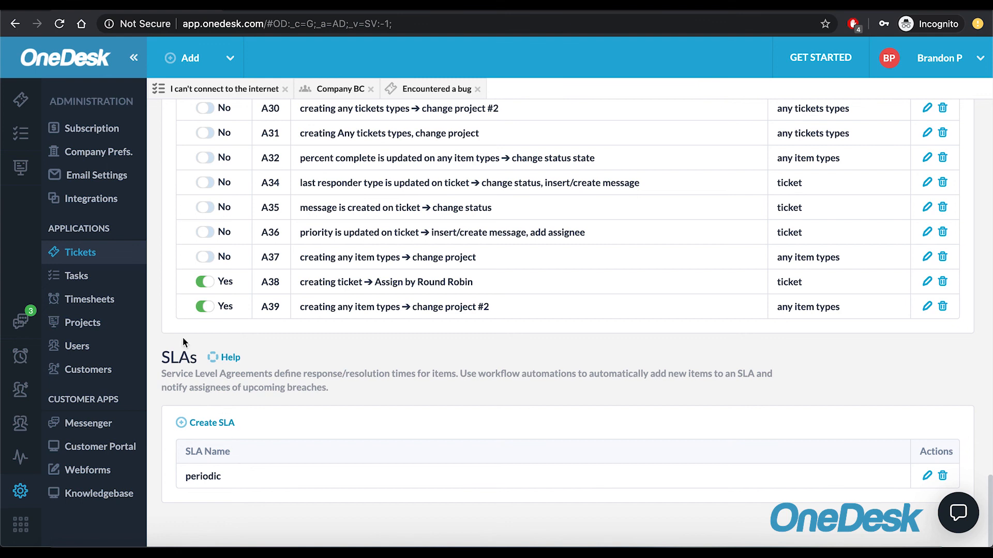
# - Review the available application integrations in the administration settings and open the Single Sign On options
pyautogui.click(107, 208)
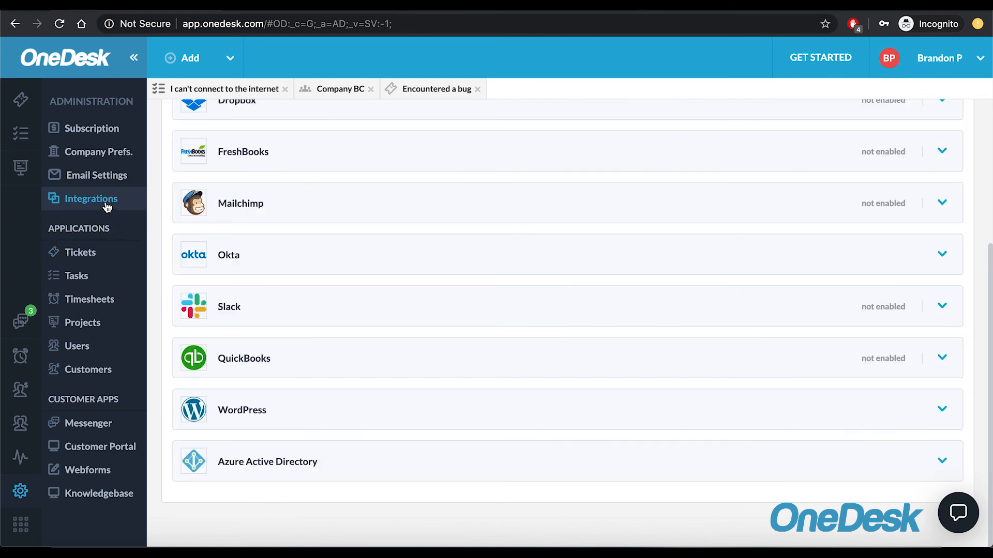
pyautogui.scroll(4, 551, 282)
pyautogui.scroll(-2, 551, 281)
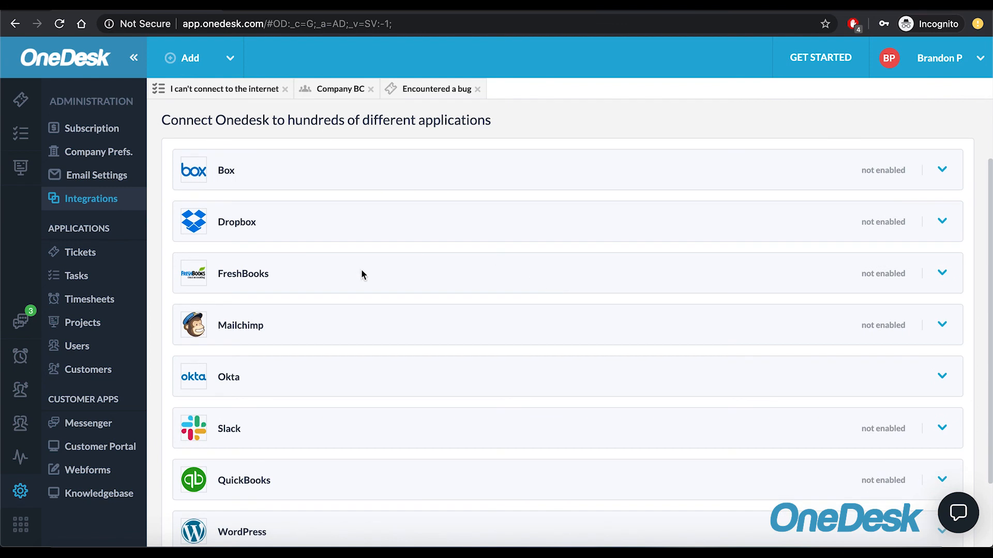
pyautogui.scroll(2, 593, 445)
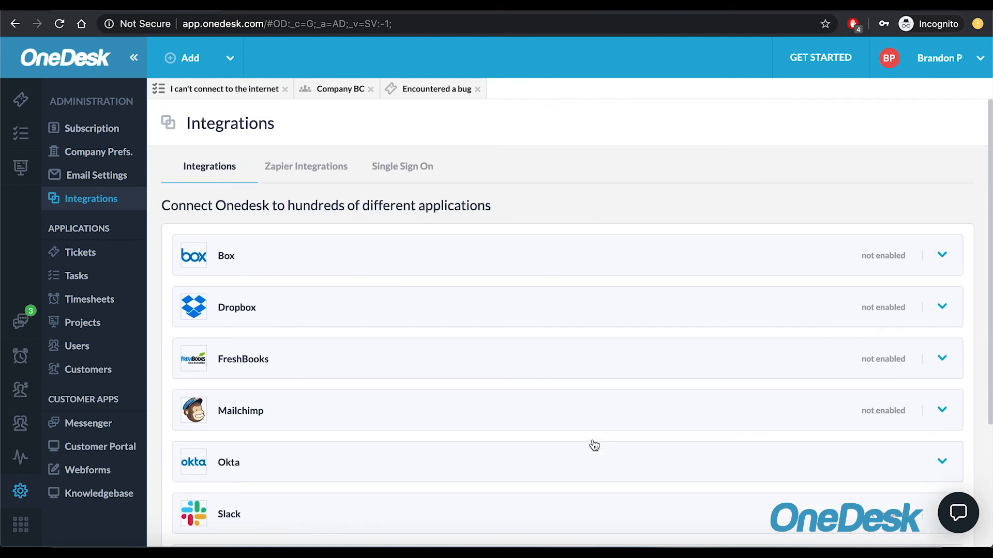
pyautogui.click(405, 166)
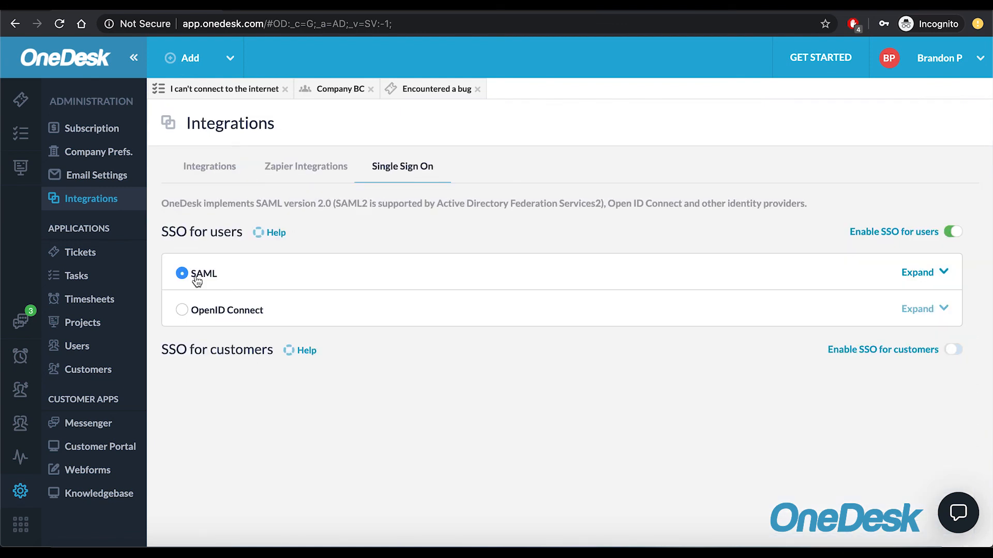